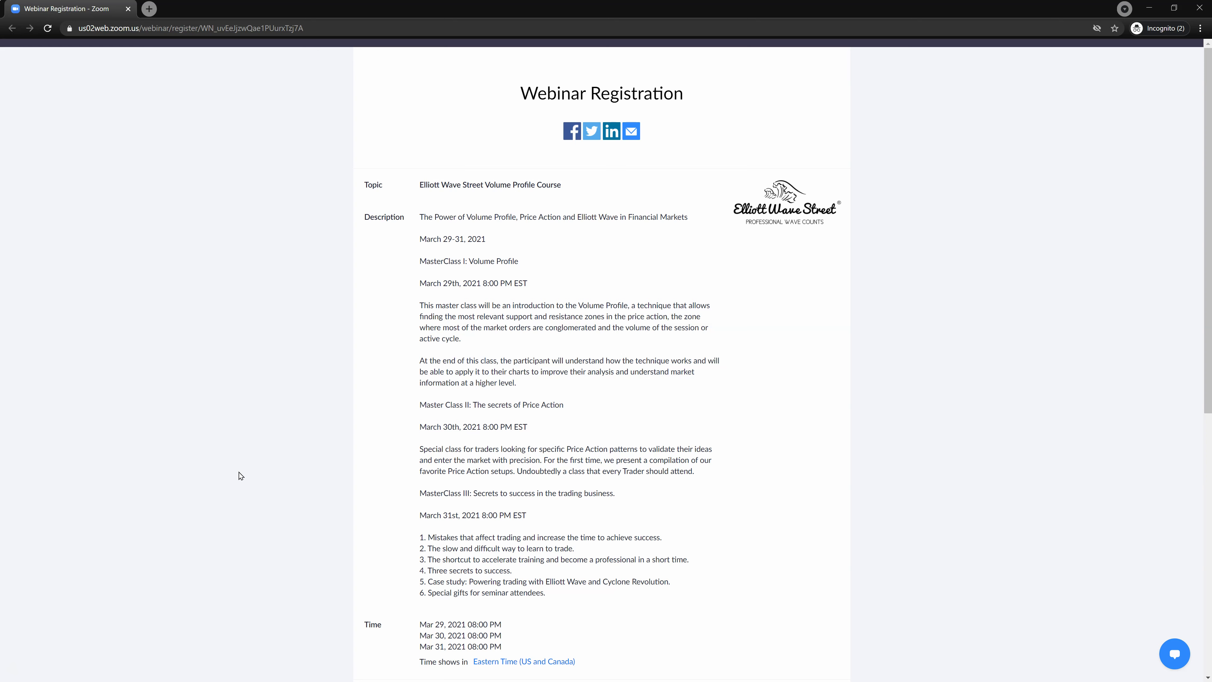
# Step: Scroll through and click around the Zoom webinar registration page
pyautogui.click(239, 469)
pyautogui.scroll(-1, 305, 504)
pyautogui.click(355, 528)
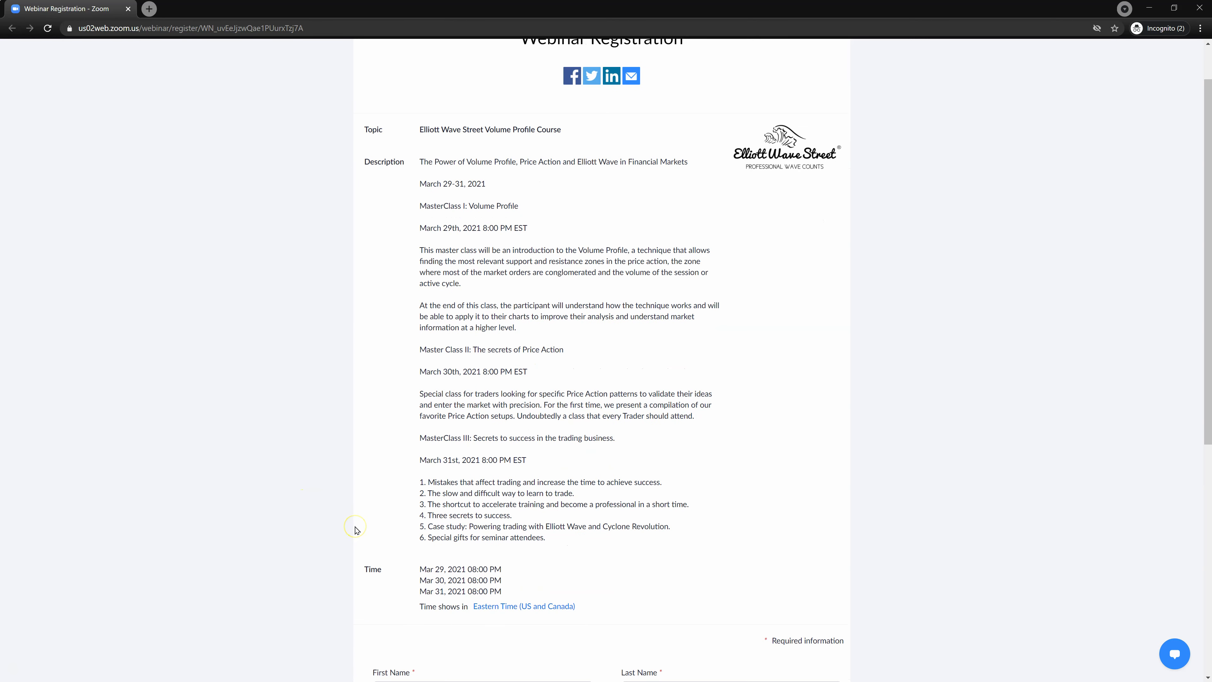
pyautogui.scroll(1, 356, 530)
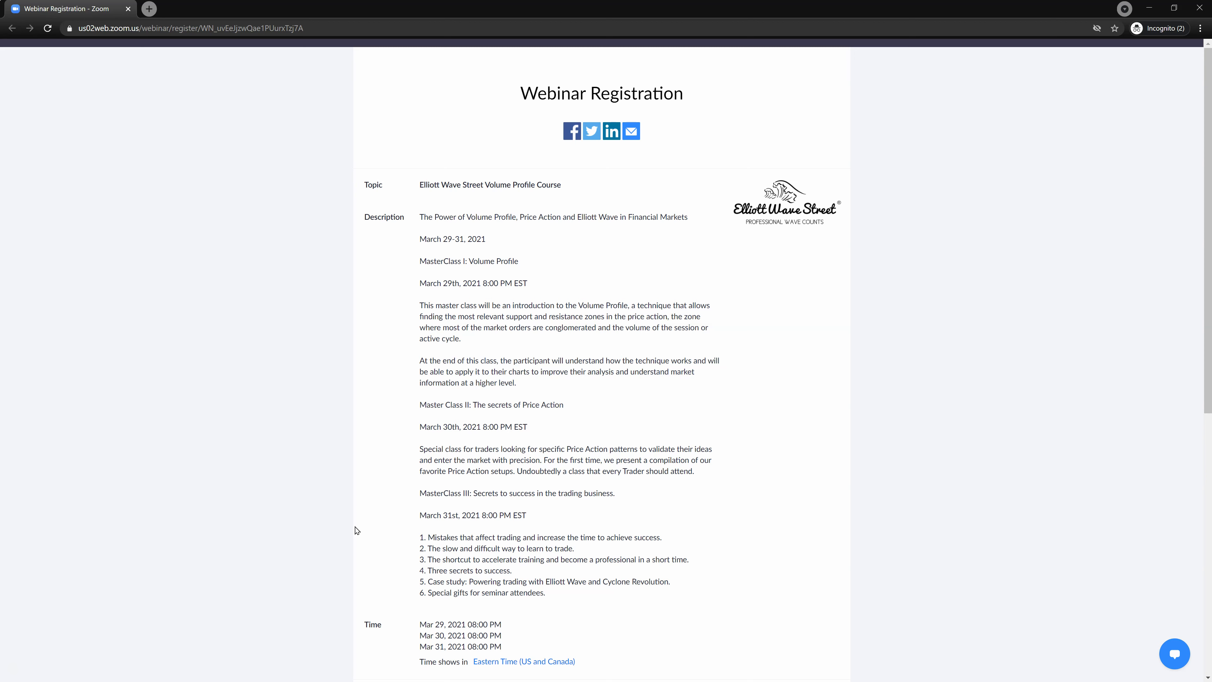
pyautogui.click(399, 566)
pyautogui.scroll(-1, 400, 568)
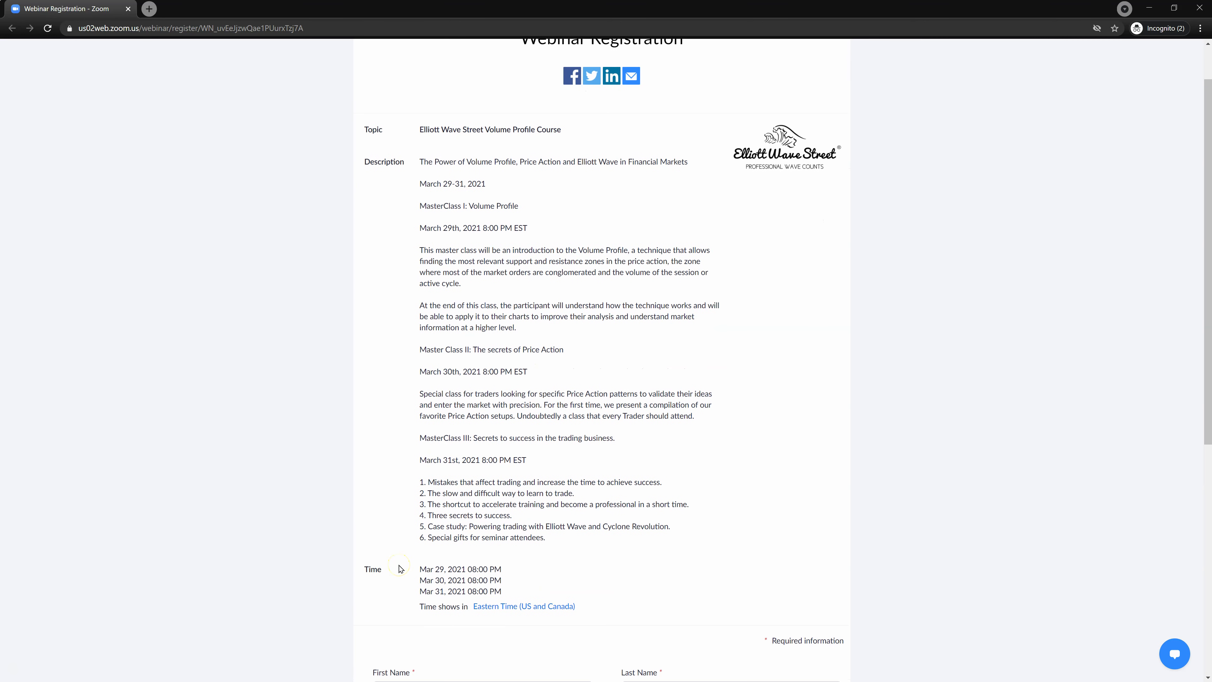
pyautogui.click(410, 570)
pyautogui.scroll(1, 411, 573)
pyautogui.click(378, 555)
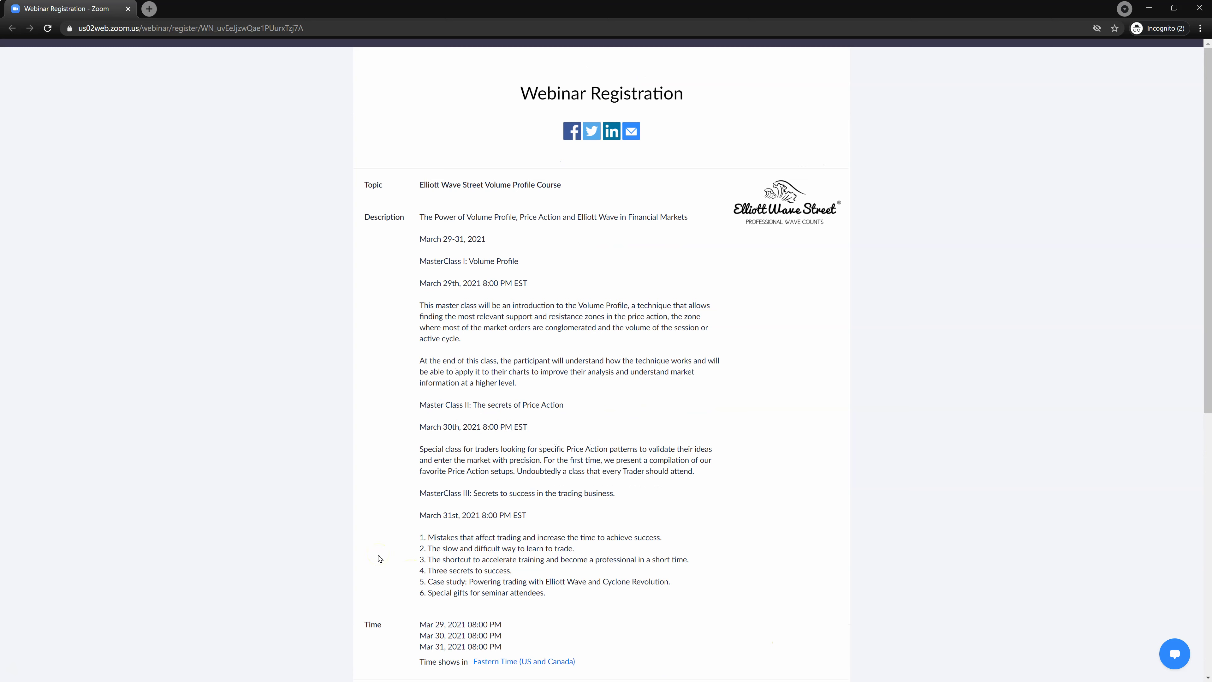
# Step: Drag the Chrome window down from maximized to reveal the EUR/USD 4-hour chart behind it
pyautogui.click(169, 185)
pyautogui.click(96, 10)
pyautogui.moveTo(96, 11); pyautogui.dragTo(0, 119)
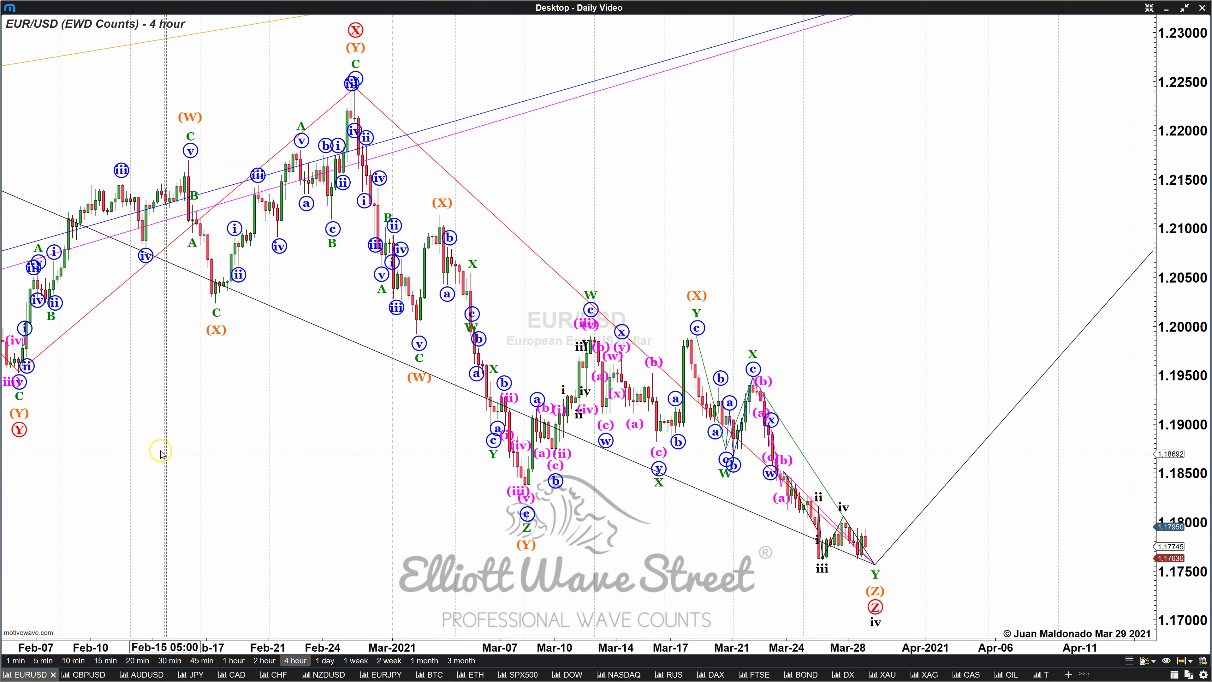
pyautogui.hscroll(-6, 164, 444)
pyautogui.hscroll(-11, 176, 463)
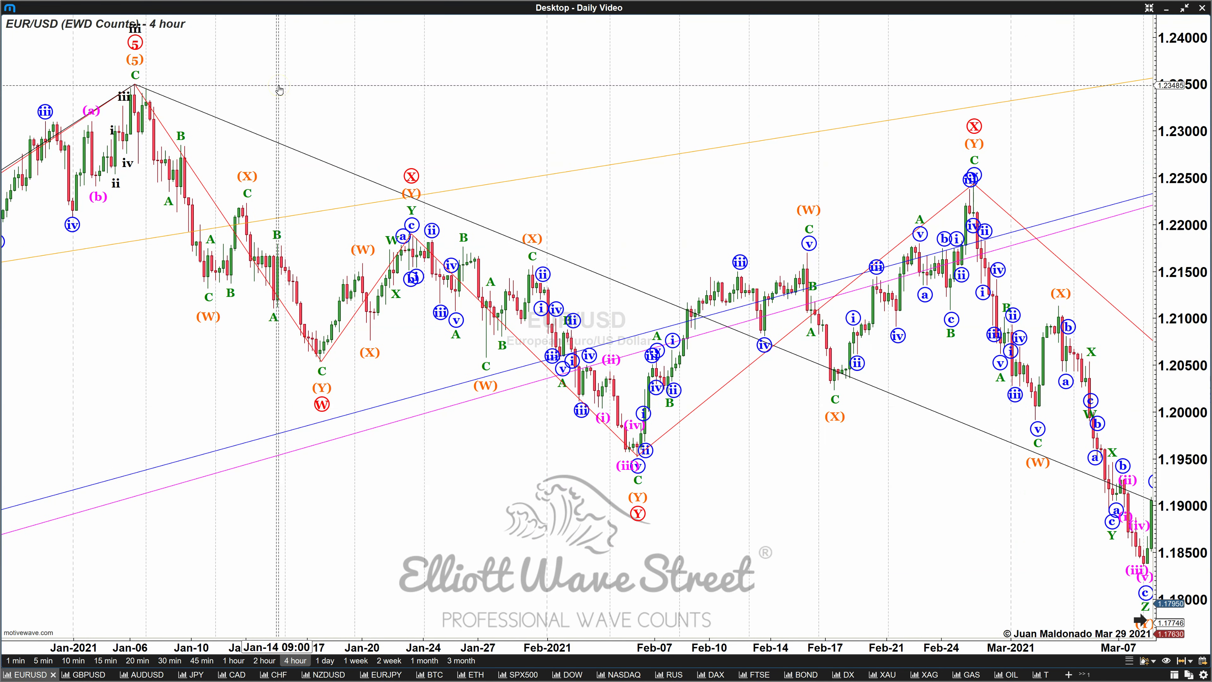
pyautogui.hscroll(6, 446, 310)
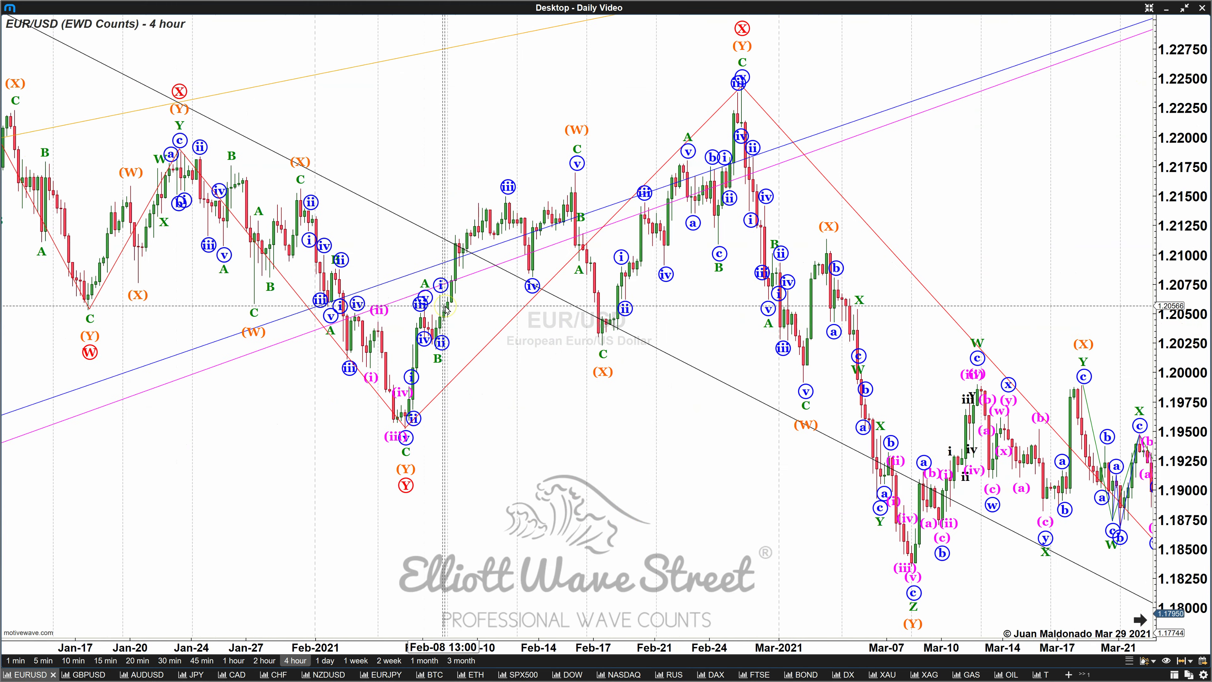
pyautogui.hscroll(7, 446, 311)
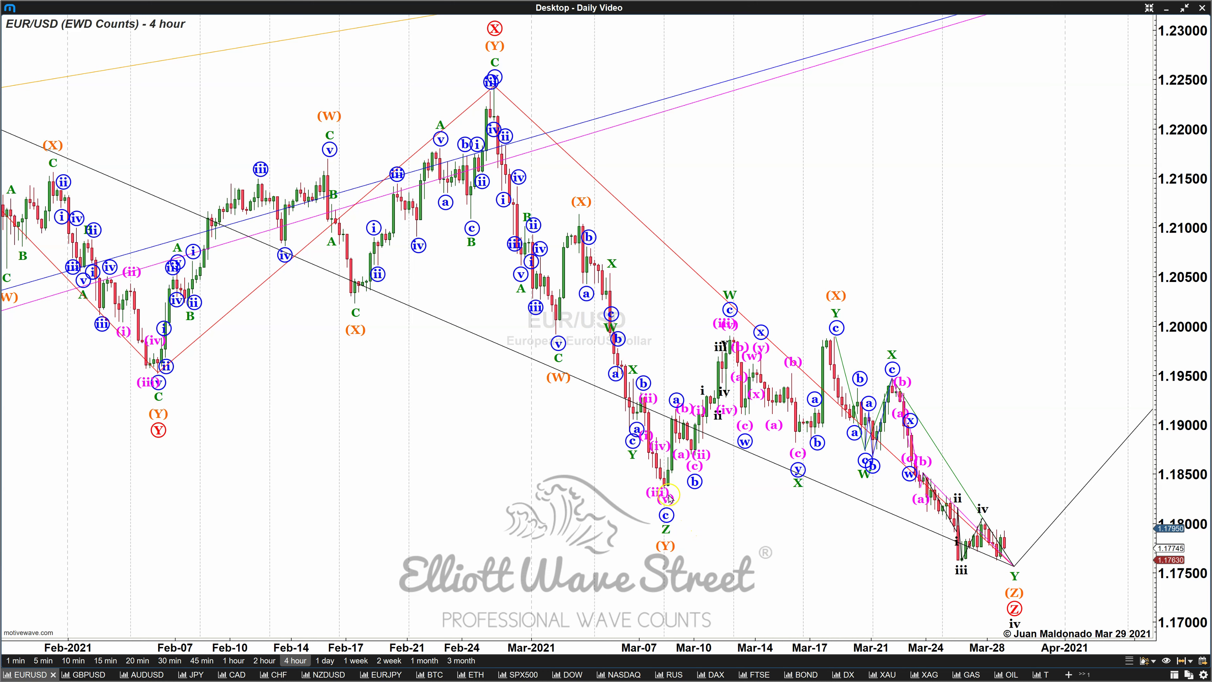
pyautogui.moveTo(662, 492); pyautogui.dragTo(1065, 478)
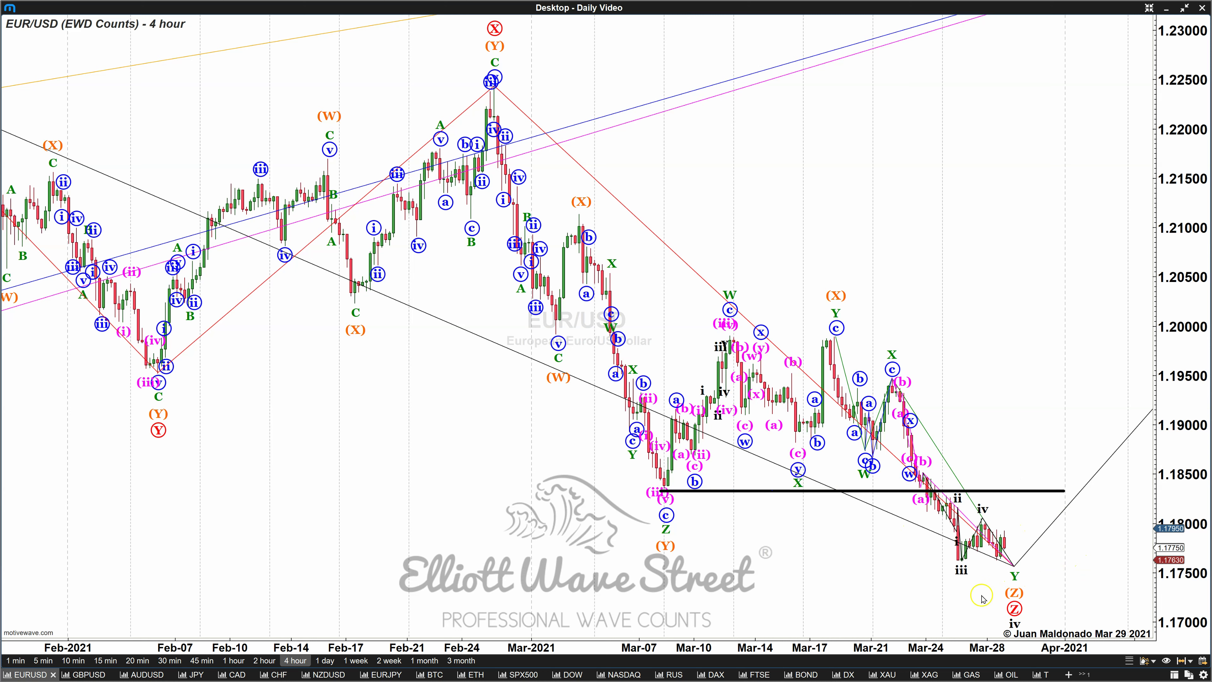
pyautogui.moveTo(946, 569); pyautogui.dragTo(1079, 571)
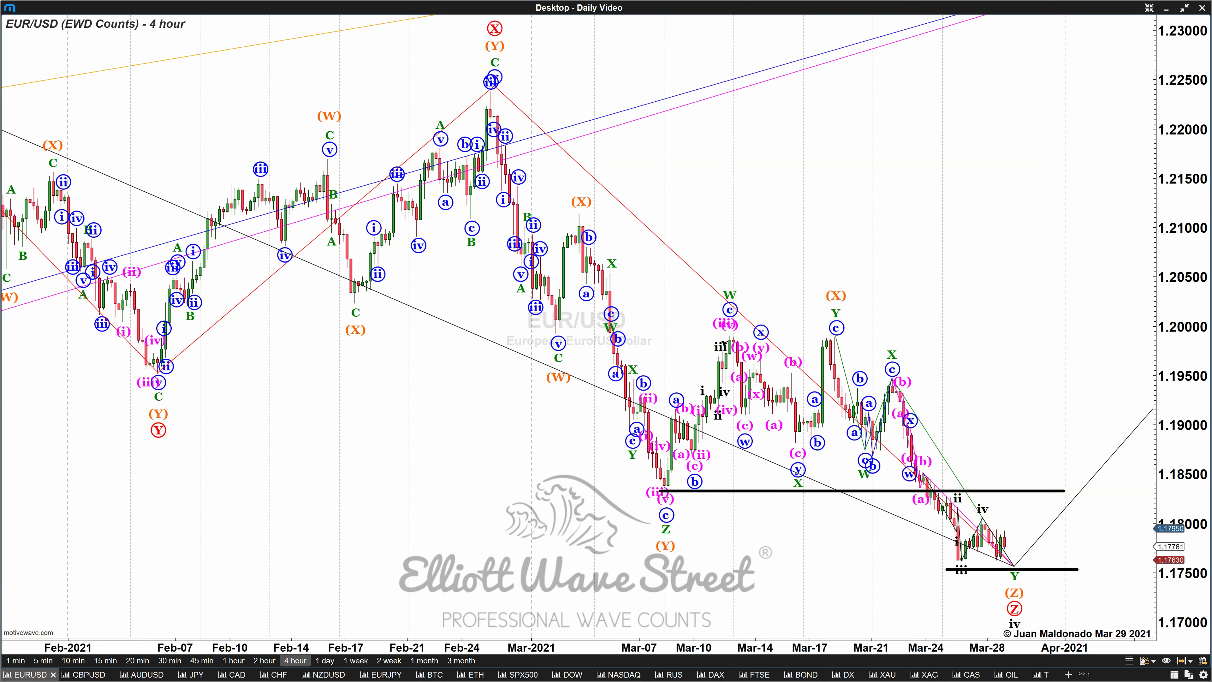
pyautogui.moveTo(898, 385)
pyautogui.mouseDown()
pyautogui.moveTo(962, 513)
pyautogui.moveTo(946, 516)
pyautogui.moveTo(986, 389)
pyautogui.mouseUp()
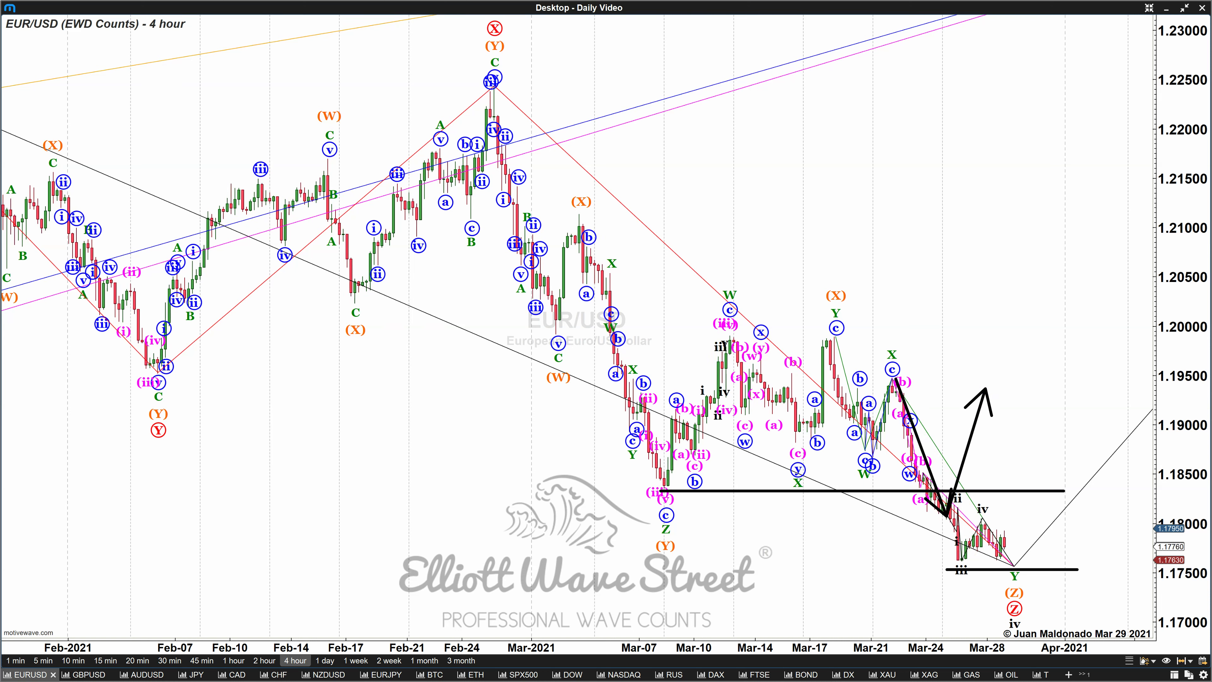
pyautogui.moveTo(891, 371); pyautogui.dragTo(938, 488)
pyautogui.moveTo(891, 371)
pyautogui.mouseDown()
pyautogui.moveTo(937, 489)
pyautogui.moveTo(963, 359)
pyautogui.mouseUp()
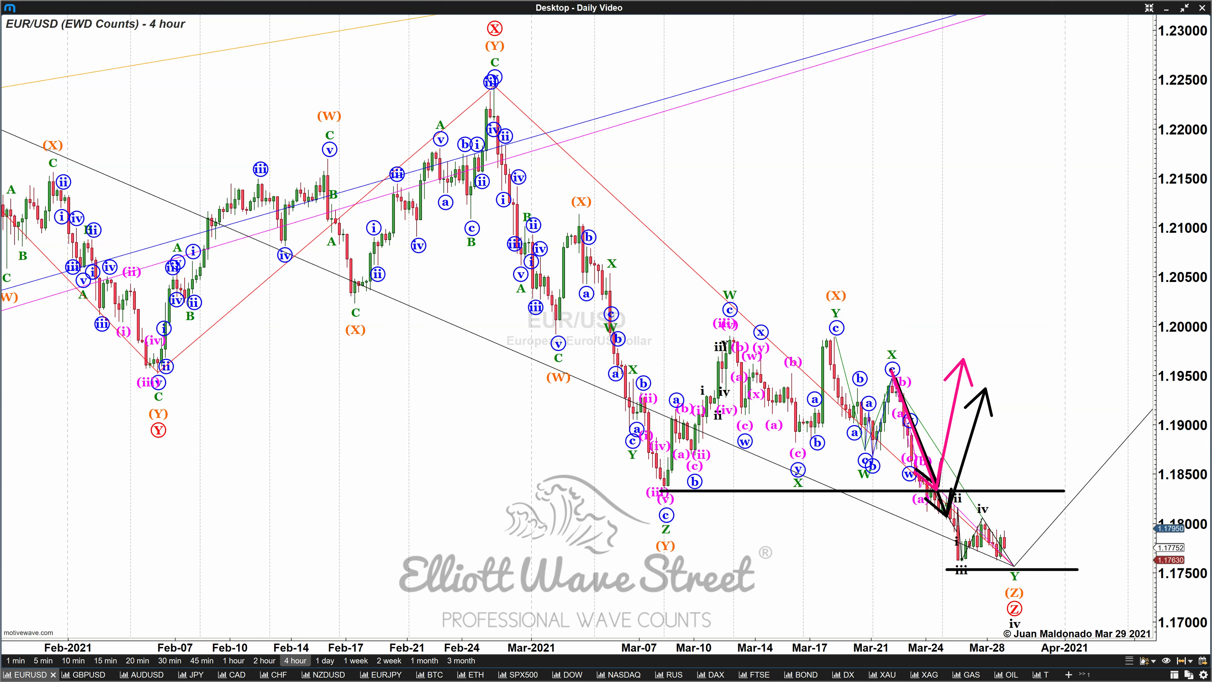
pyautogui.moveTo(895, 374)
pyautogui.mouseDown()
pyautogui.moveTo(939, 475)
pyautogui.moveTo(999, 563)
pyautogui.mouseUp()
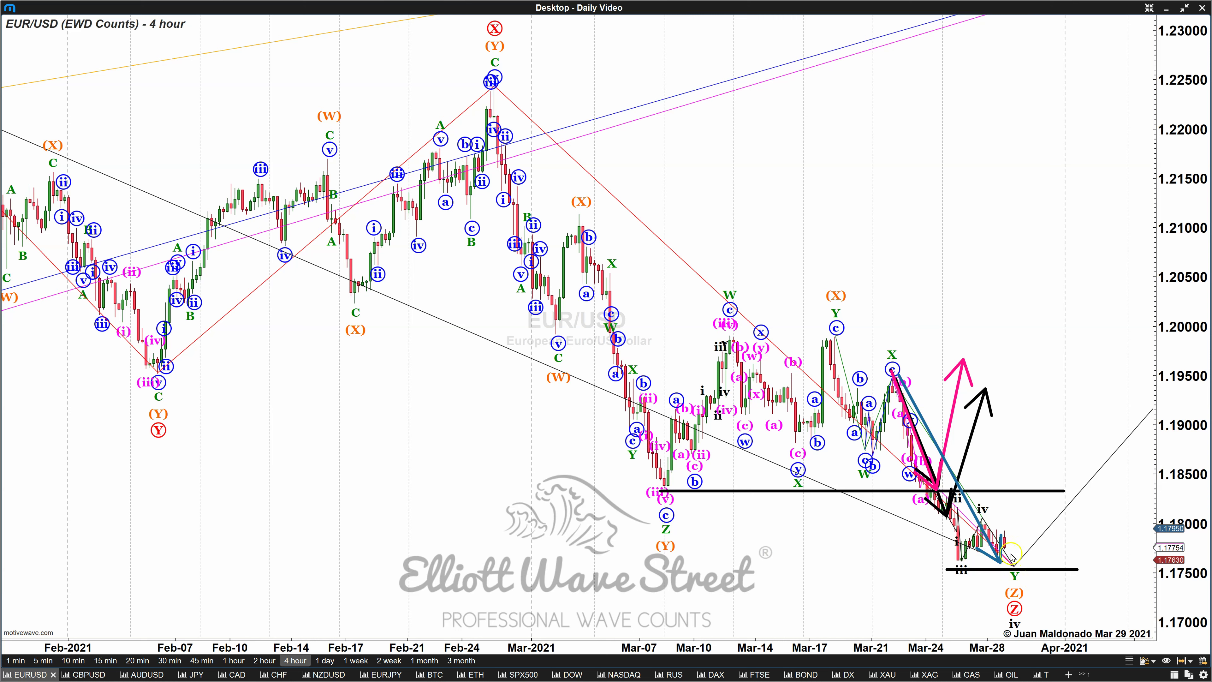
pyautogui.moveTo(1017, 563); pyautogui.dragTo(1056, 413)
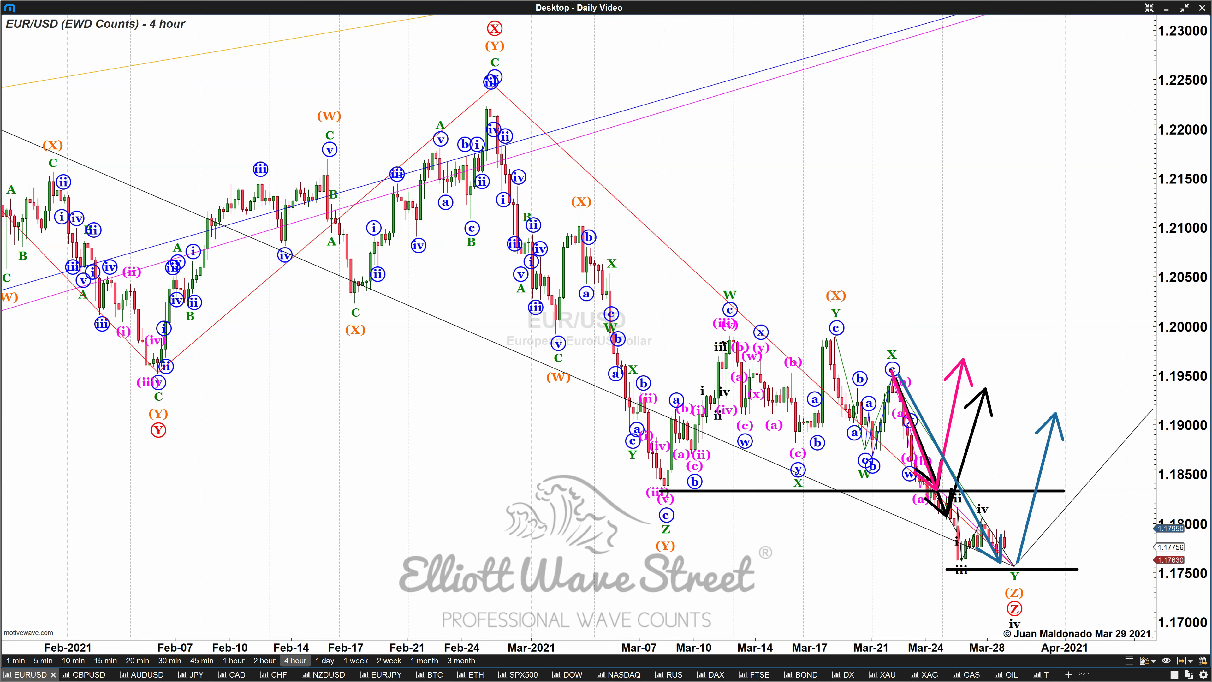
pyautogui.press('Escape')
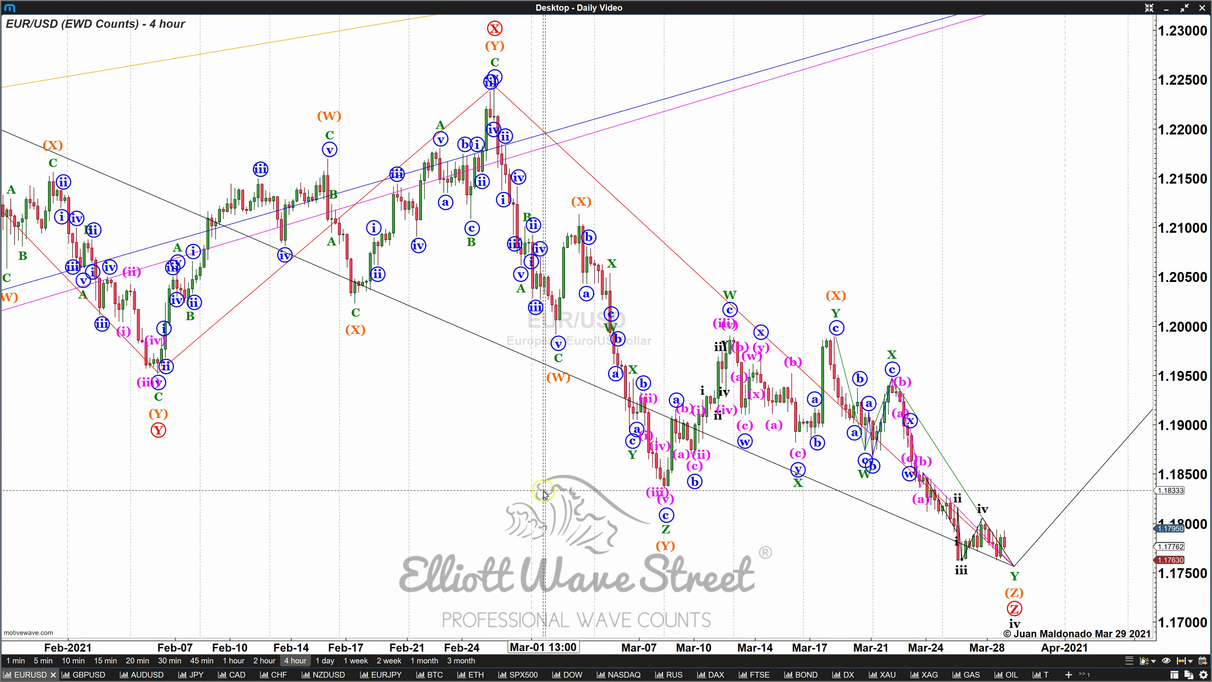
pyautogui.scroll(3, 544, 494)
pyautogui.hscroll(3, 544, 494)
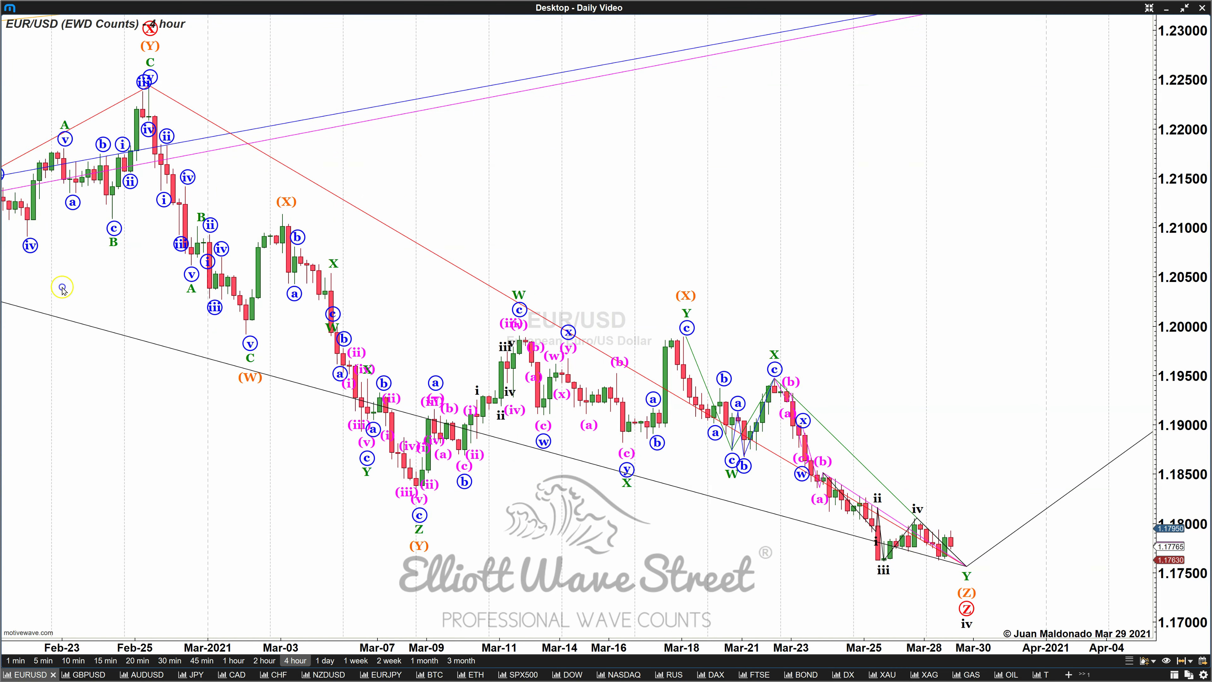
pyautogui.moveTo(883, 560)
pyautogui.mouseDown()
pyautogui.moveTo(981, 559)
pyautogui.moveTo(953, 548)
pyautogui.moveTo(965, 571)
pyautogui.mouseUp()
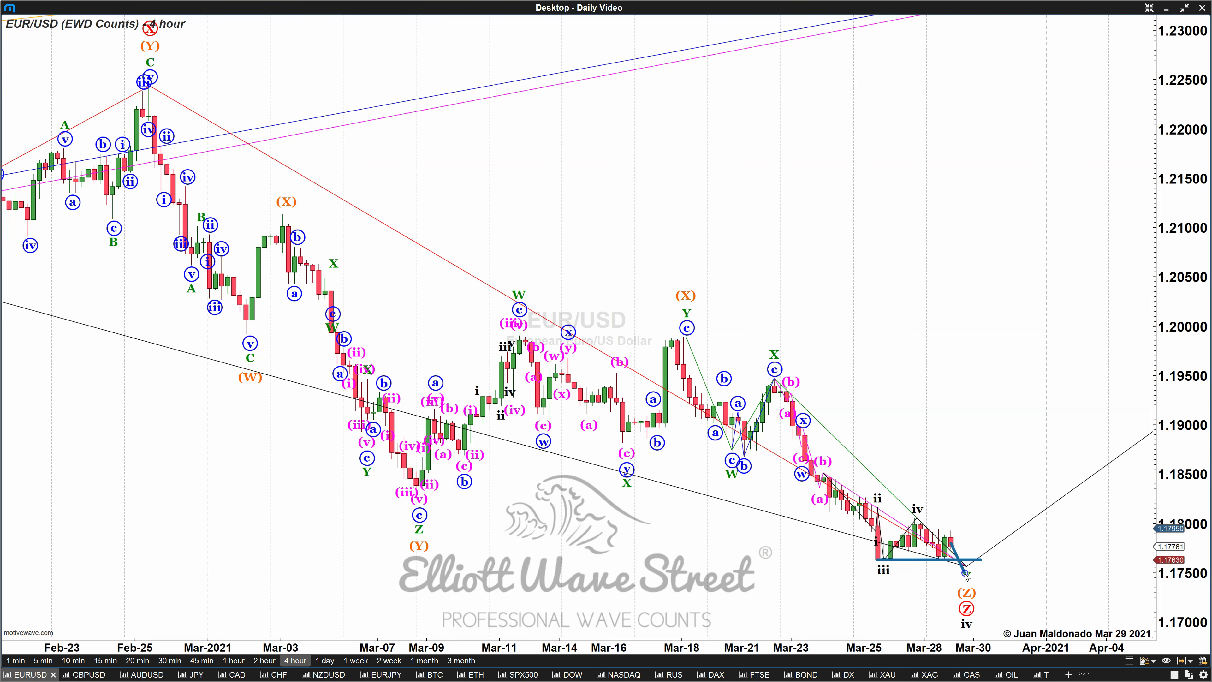
pyautogui.click(935, 570)
pyautogui.click(898, 564)
pyautogui.moveTo(965, 576); pyautogui.dragTo(968, 556)
pyautogui.click(978, 562)
pyautogui.click(992, 521)
pyautogui.click(1006, 538)
pyautogui.click(1020, 476)
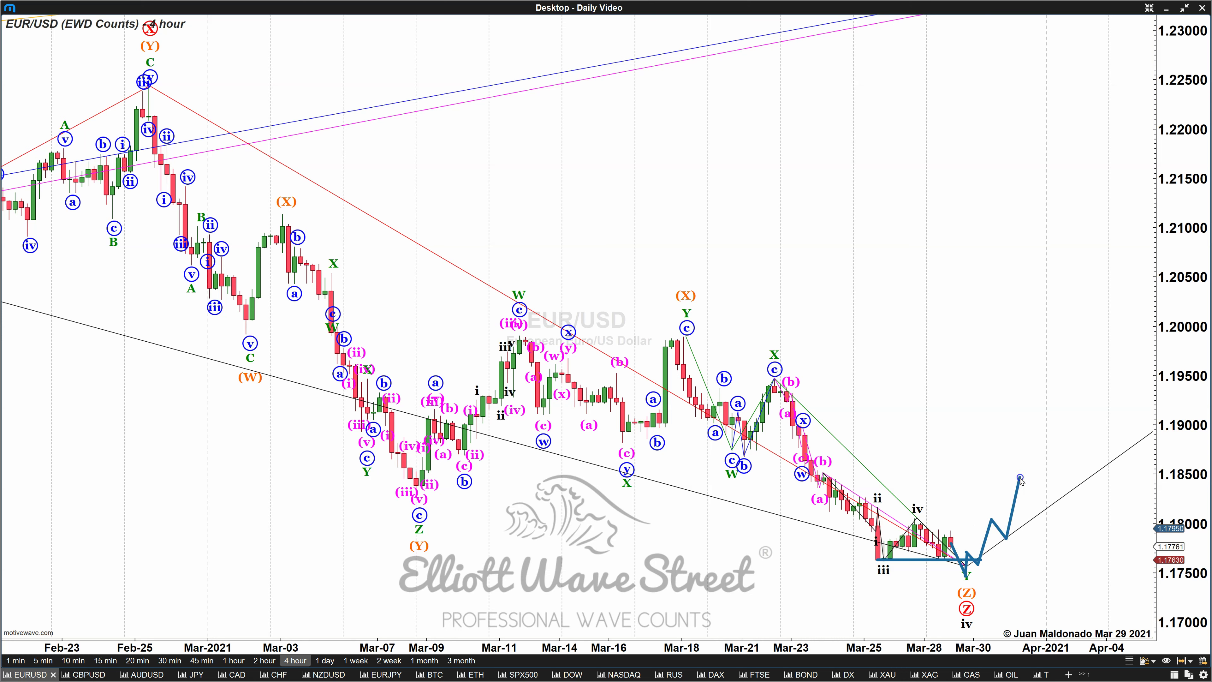
pyautogui.click(1033, 507)
pyautogui.click(1047, 485)
pyautogui.click(1066, 540)
pyautogui.click(1014, 450)
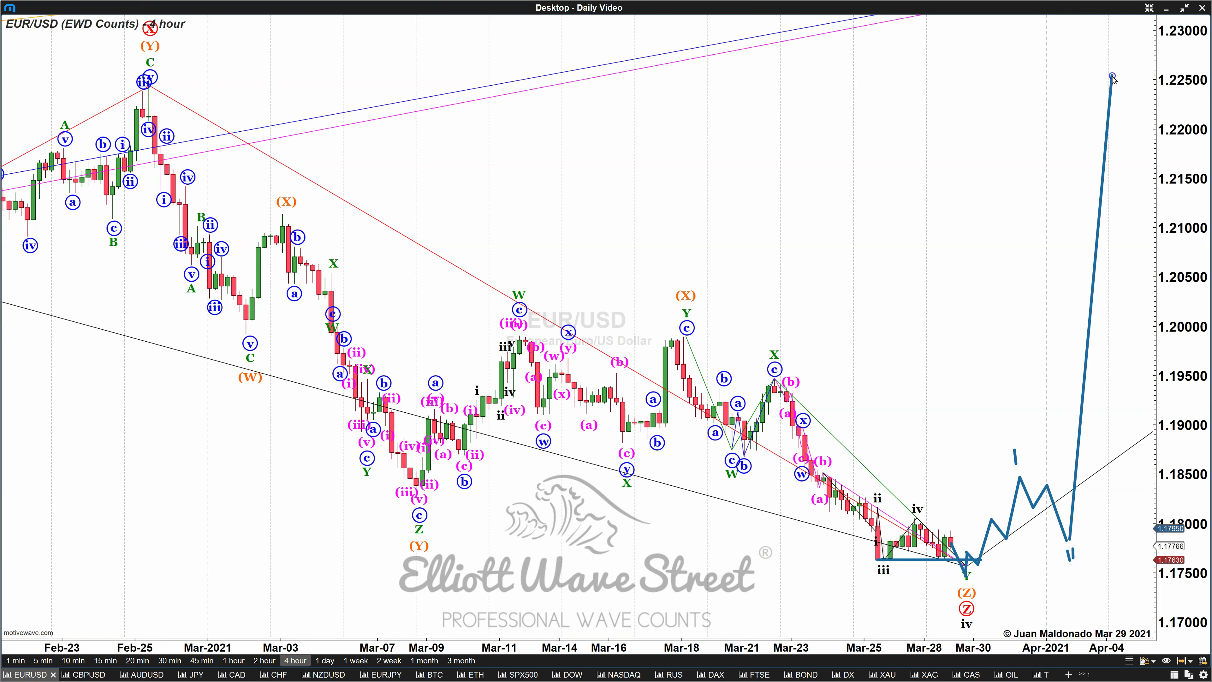
pyautogui.click(1112, 77)
pyautogui.click(974, 567)
pyautogui.press('Escape')
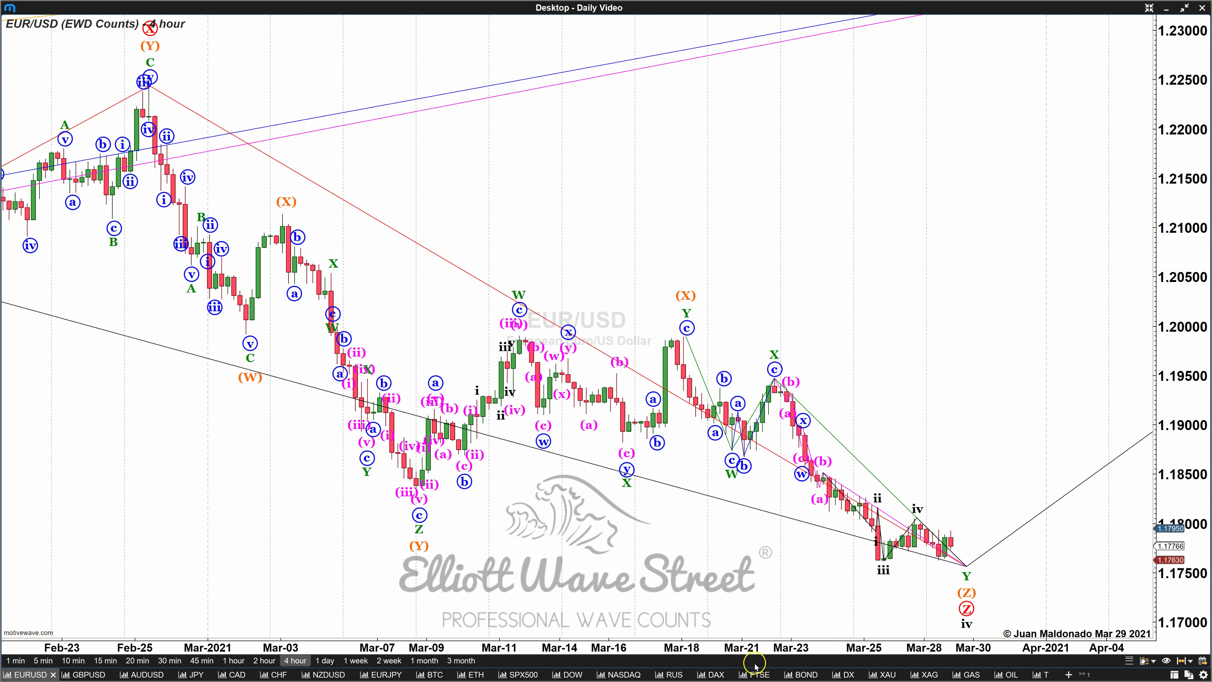
# Step: Switch to the US Dollar Index (DX) 4-hour chart and pick the pen tool
pyautogui.click(607, 674)
pyautogui.click(847, 674)
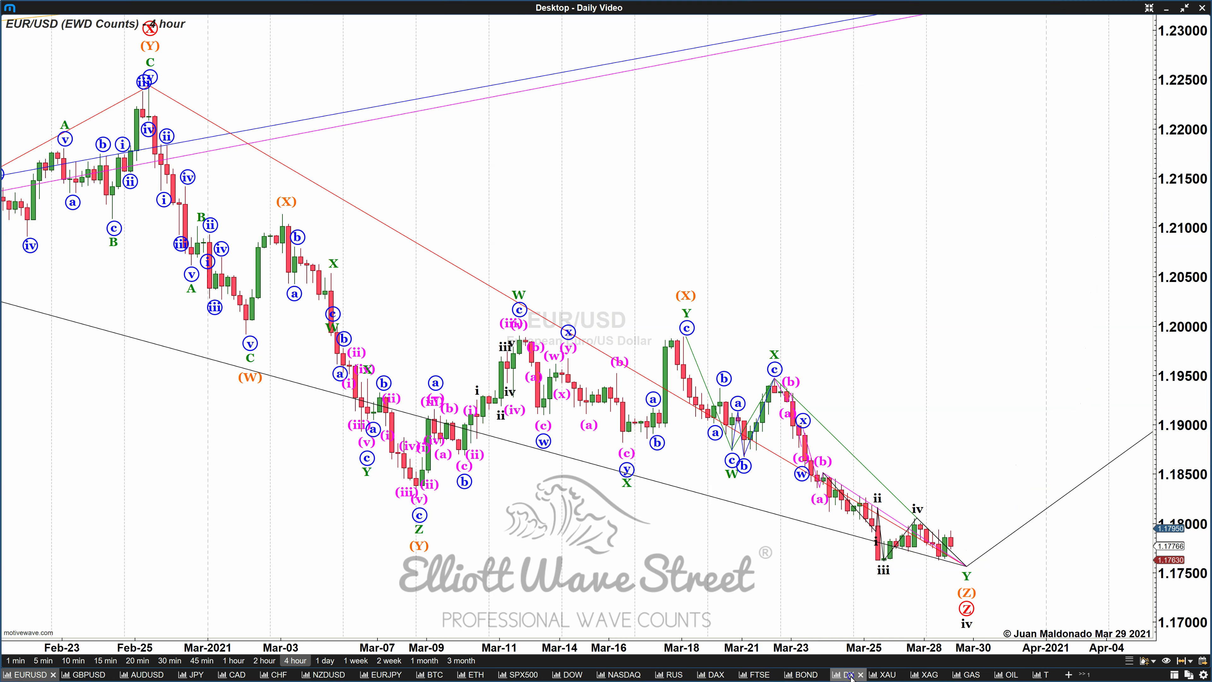
pyautogui.click(823, 322)
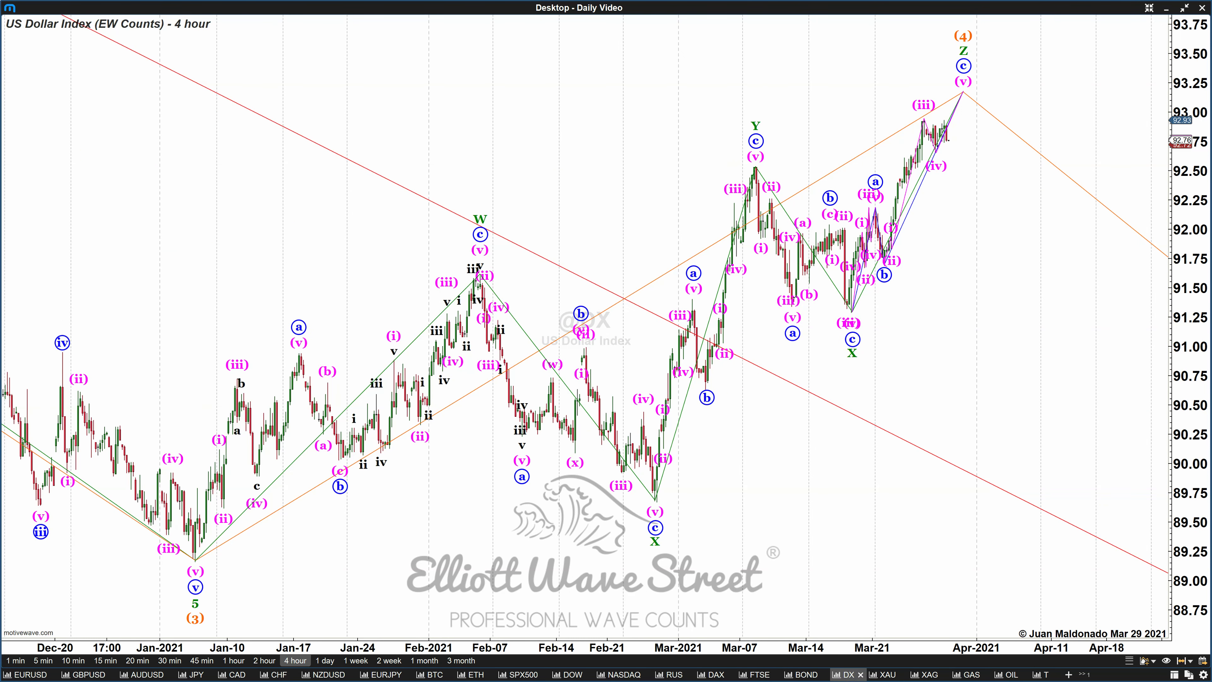
pyautogui.click(828, 210)
# Step: Sketch support levels at 92.50 and 89.25, a short high level, and a projected decline
pyautogui.moveTo(754, 168); pyautogui.dragTo(932, 168)
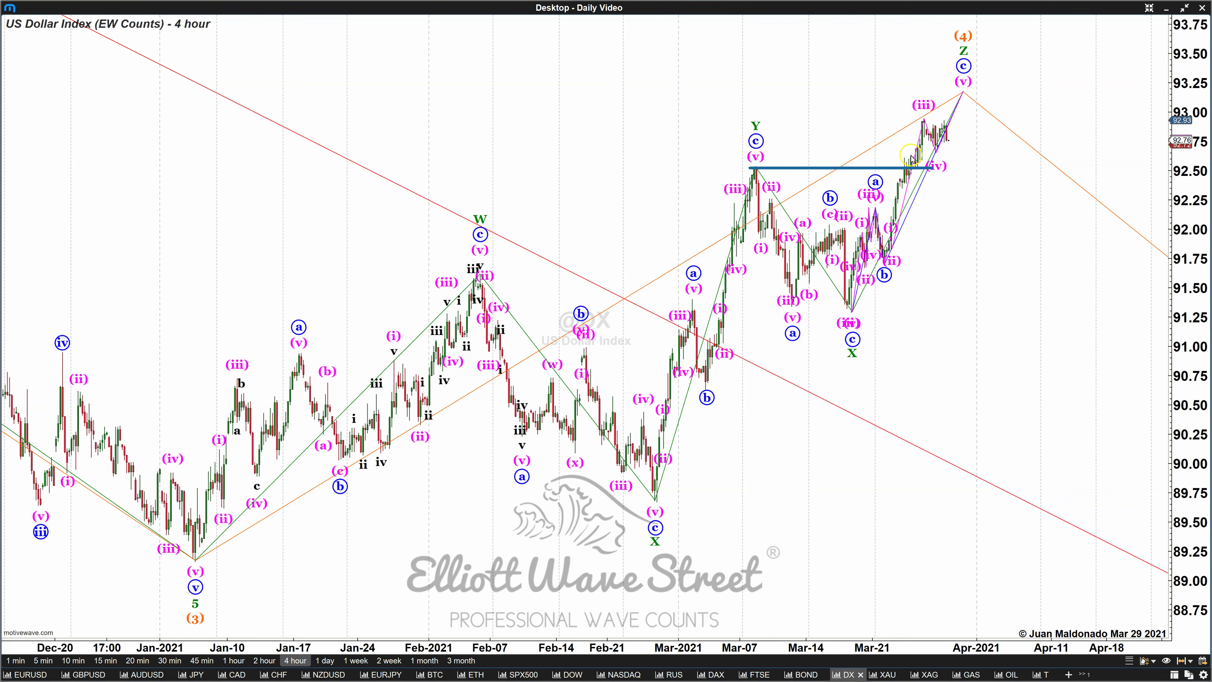
pyautogui.moveTo(868, 139)
pyautogui.mouseDown()
pyautogui.moveTo(909, 140)
pyautogui.moveTo(898, 147)
pyautogui.mouseUp()
pyautogui.moveTo(924, 118)
pyautogui.mouseDown()
pyautogui.moveTo(938, 148)
pyautogui.moveTo(964, 115)
pyautogui.mouseUp()
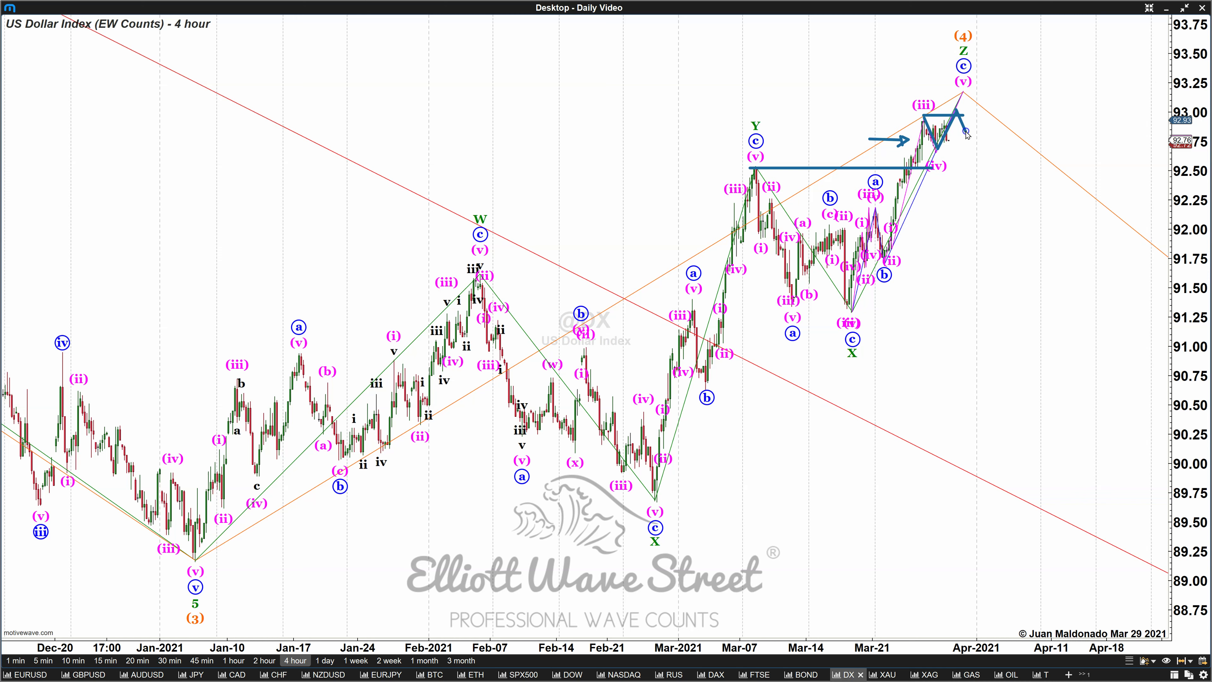
pyautogui.moveTo(971, 148); pyautogui.dragTo(974, 156)
pyautogui.moveTo(179, 555); pyautogui.dragTo(1181, 554)
# Step: Erase all the hand-drawn annotations from the DX chart
pyautogui.click(1146, 433)
pyautogui.click(1147, 429)
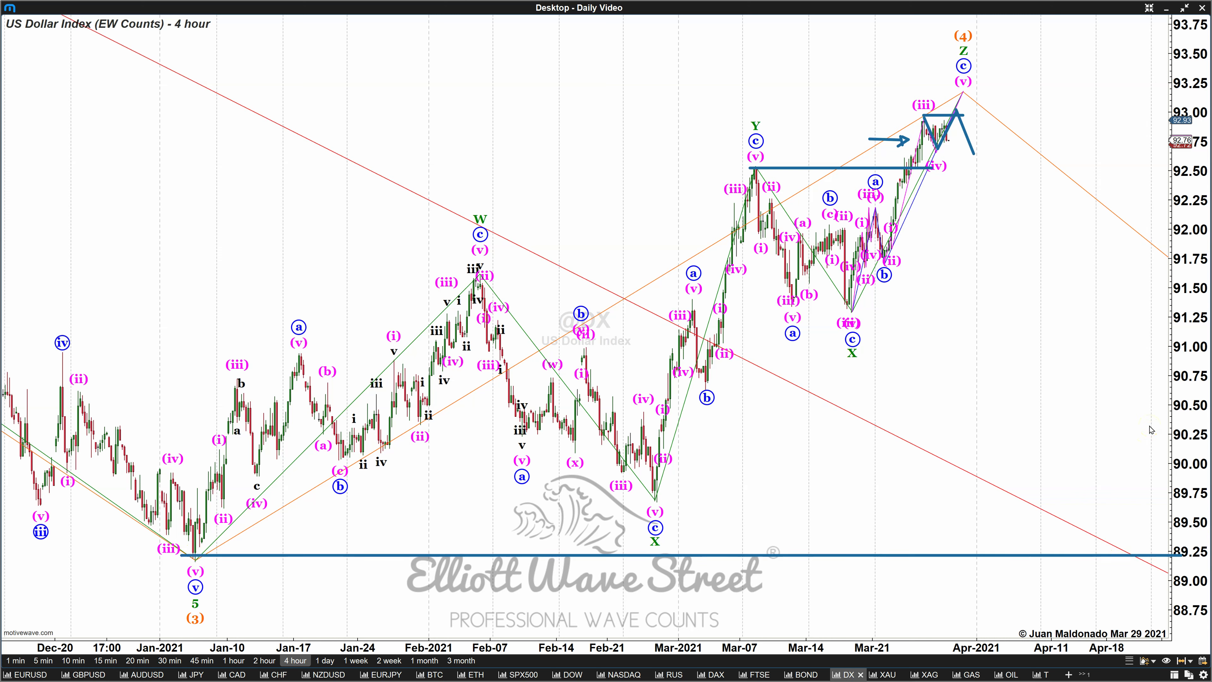
pyautogui.click(854, 470)
pyautogui.click(106, 318)
pyautogui.press('Escape')
pyautogui.click(833, 492)
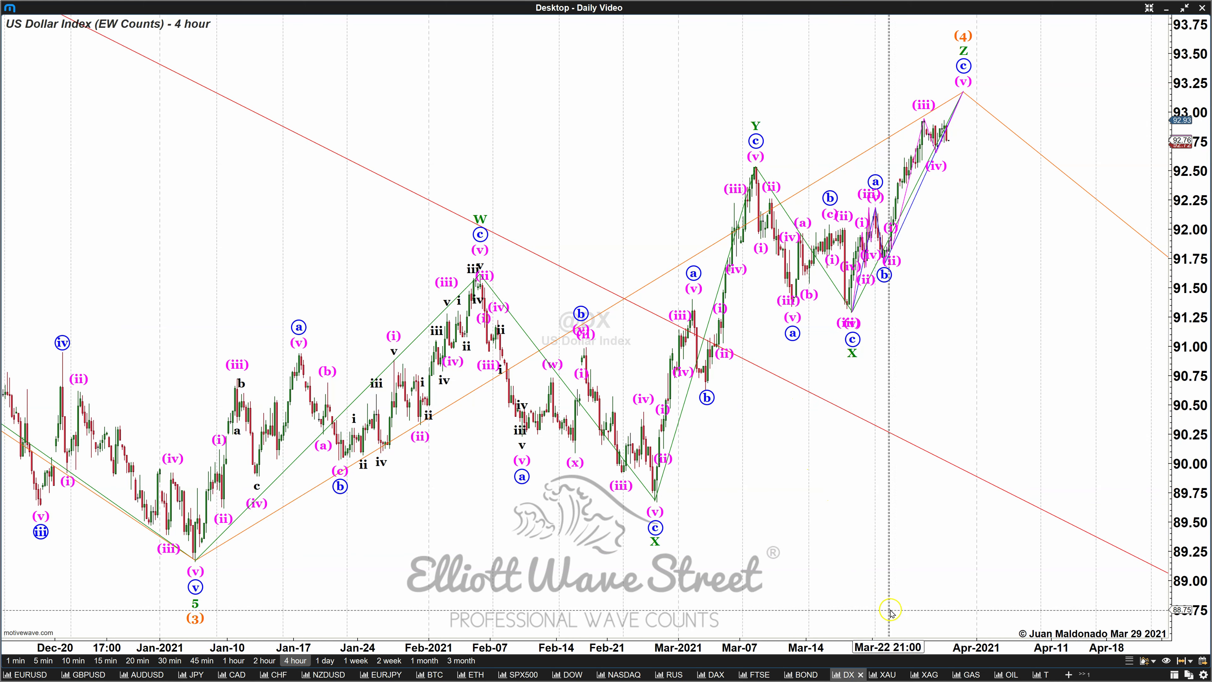
# Step: Switch to the SPX500/USD 1-hour chart and draw a horizontal level at the wave (a) low
pyautogui.click(517, 671)
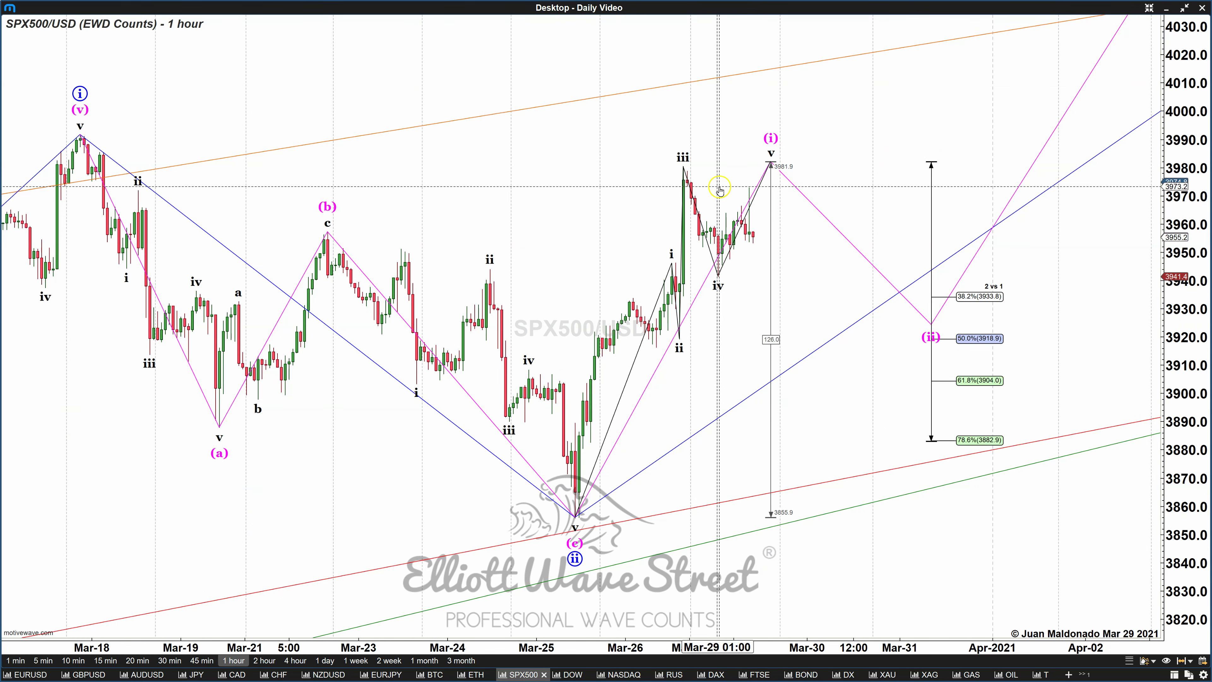
pyautogui.click(329, 390)
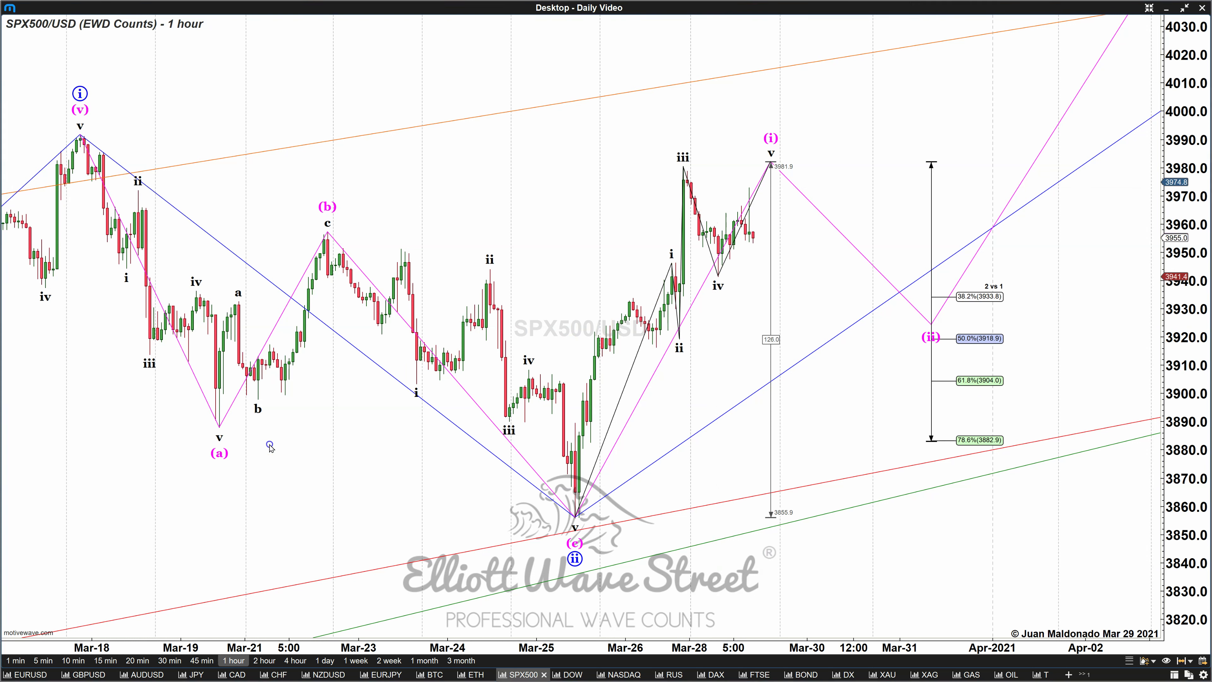
pyautogui.moveTo(216, 426); pyautogui.dragTo(754, 426)
# Step: Trace the wave path from v down to (a), then up through i–v, with lines joining iii, iv and v
pyautogui.moveTo(72, 123)
pyautogui.mouseDown()
pyautogui.moveTo(221, 427)
pyautogui.moveTo(326, 229)
pyautogui.moveTo(577, 517)
pyautogui.mouseUp()
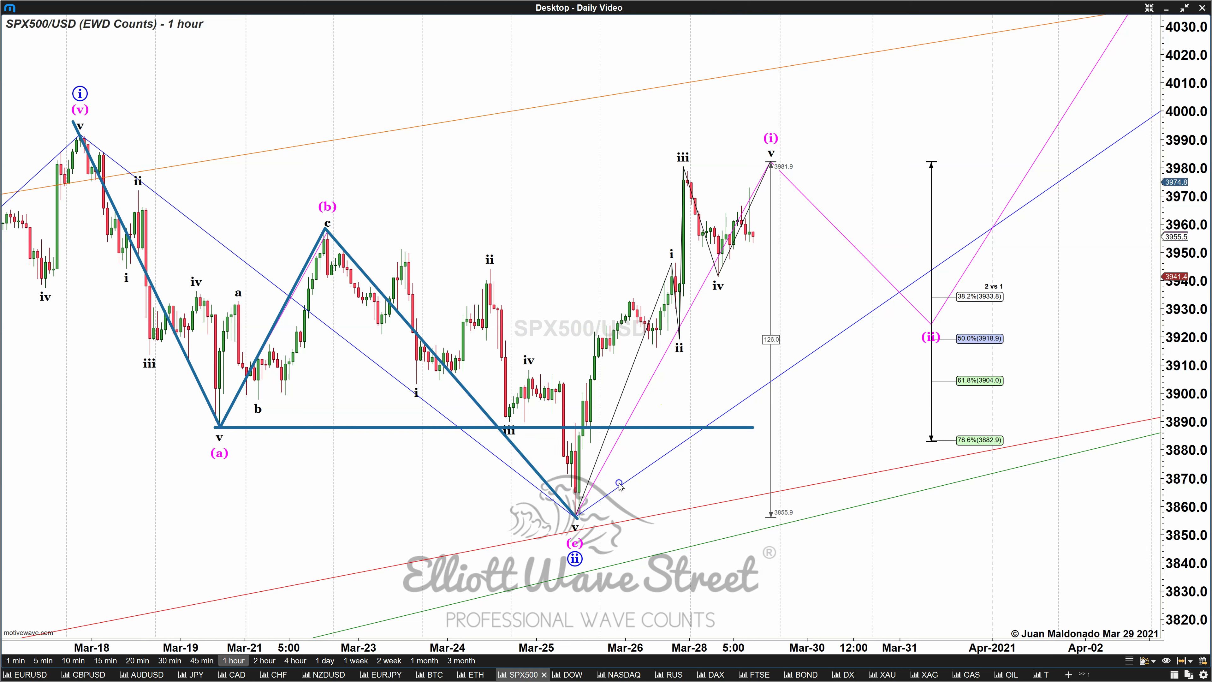
pyautogui.moveTo(578, 516); pyautogui.dragTo(671, 263)
pyautogui.click(680, 336)
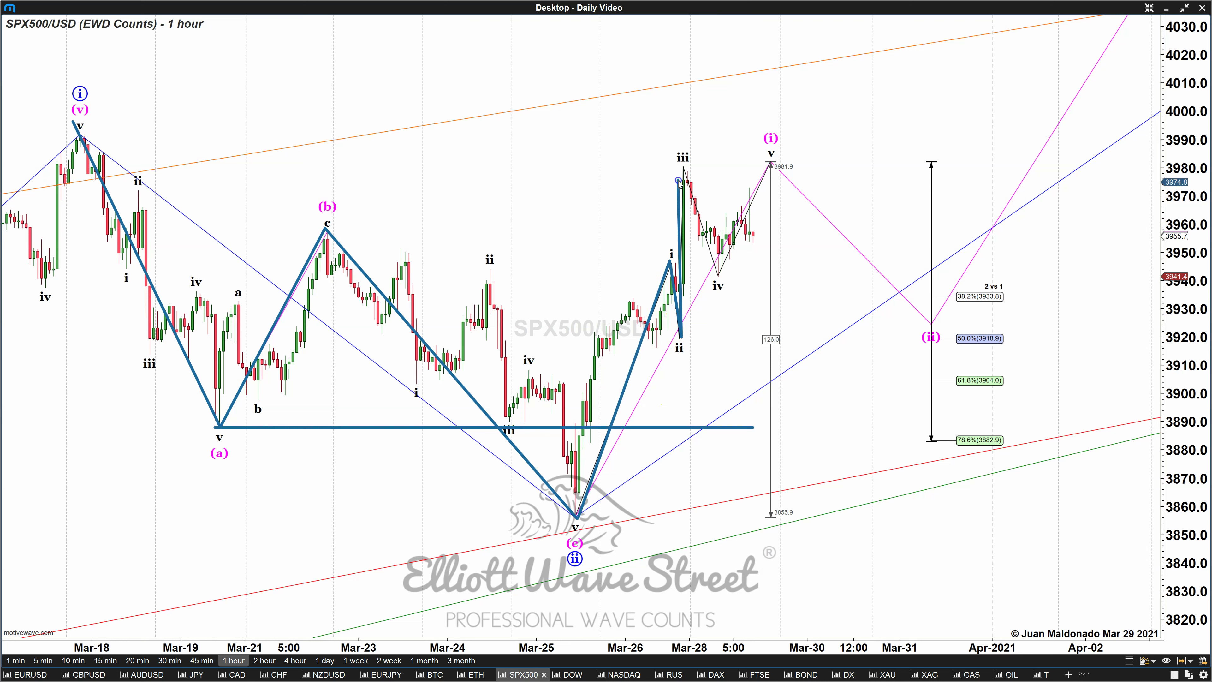
pyautogui.click(683, 169)
pyautogui.click(721, 280)
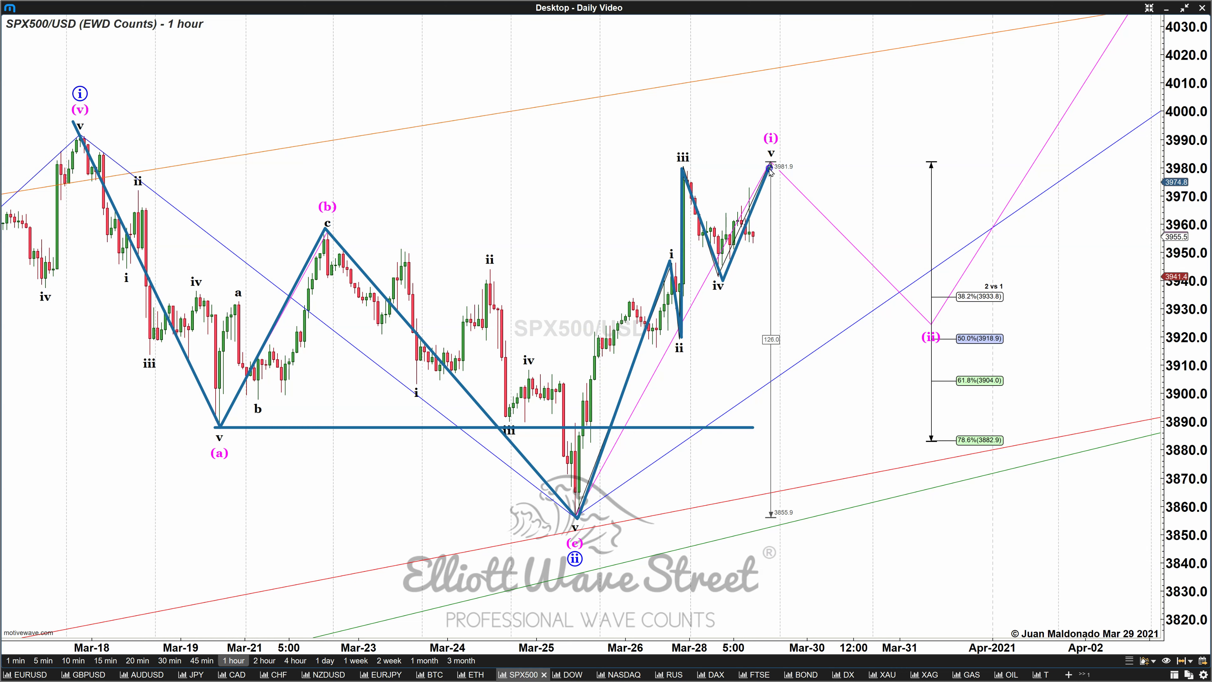
pyautogui.doubleClick(770, 177)
pyautogui.moveTo(682, 168); pyautogui.dragTo(770, 166)
pyautogui.moveTo(722, 281); pyautogui.dragTo(770, 162)
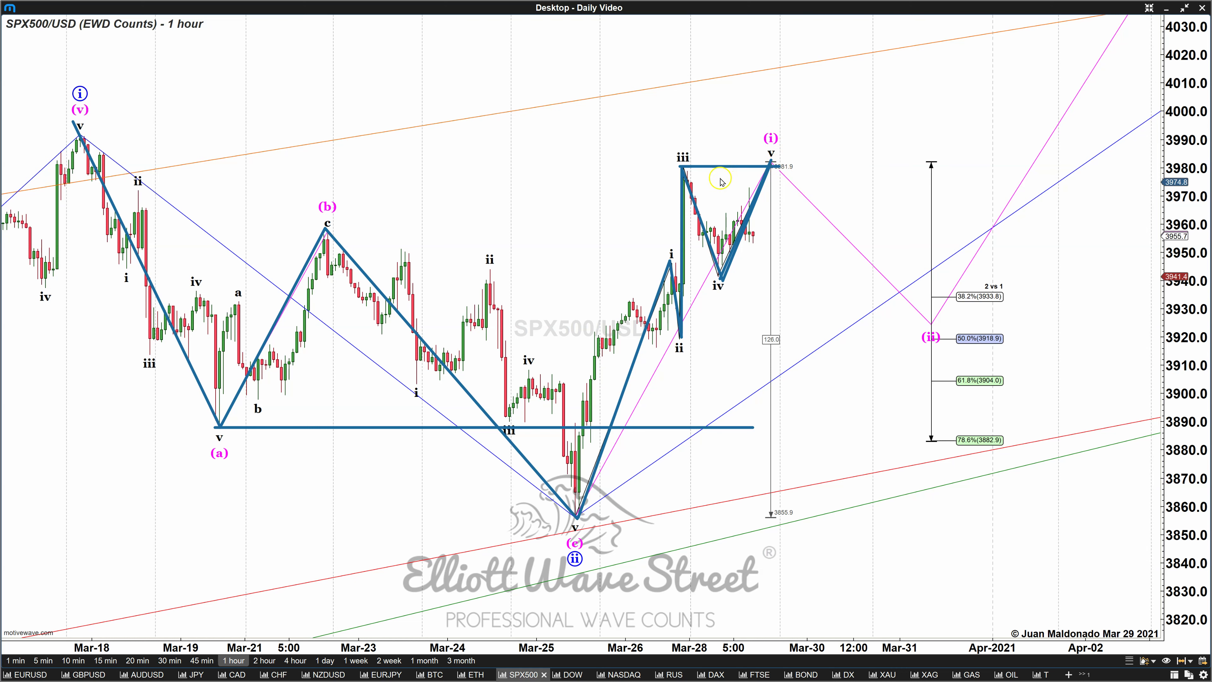
# Step: Draw a projected zigzag from the v peak down to wave (ii) near the 50% level
pyautogui.click(771, 165)
pyautogui.click(832, 294)
pyautogui.click(862, 232)
pyautogui.click(939, 333)
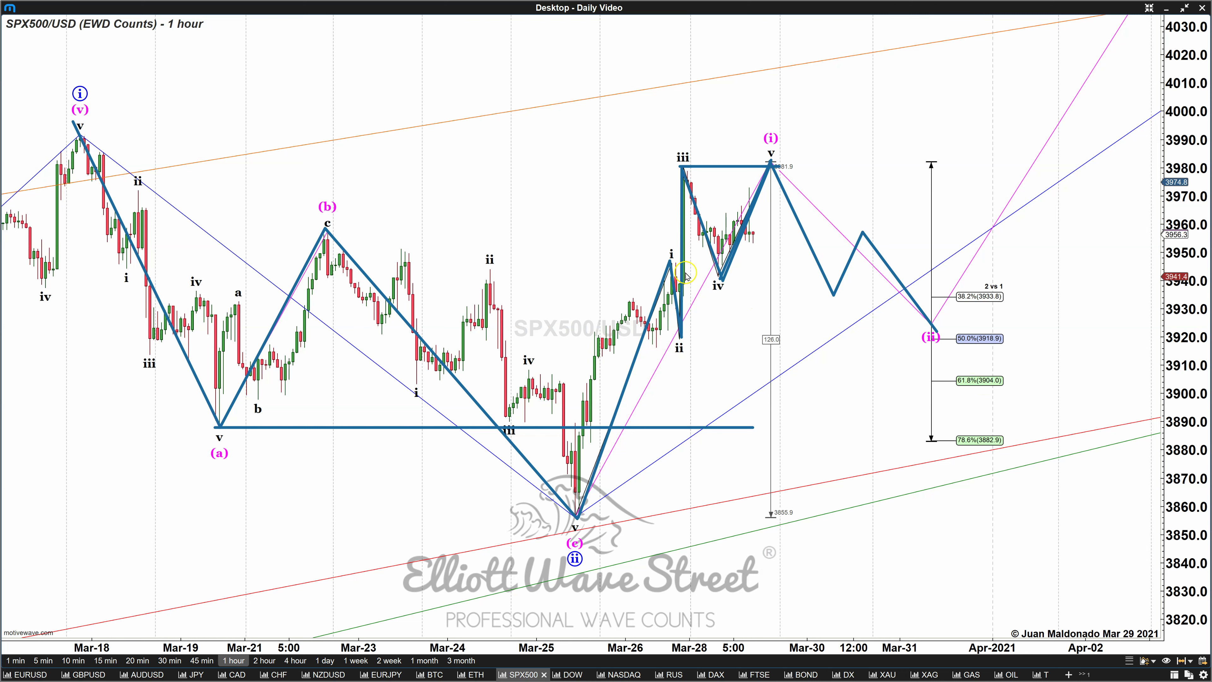
# Step: Draw a magenta level at the wave i high and switch the pen colour to green
pyautogui.moveTo(668, 262); pyautogui.dragTo(734, 261)
pyautogui.click(732, 162)
pyautogui.click(807, 158)
pyautogui.click(761, 174)
# Step: Trace an alternate green wave path with support below wave ii and levels at ~3990 and ~3867
pyautogui.moveTo(578, 505); pyautogui.dragTo(666, 262)
pyautogui.moveTo(676, 344); pyautogui.dragTo(686, 162)
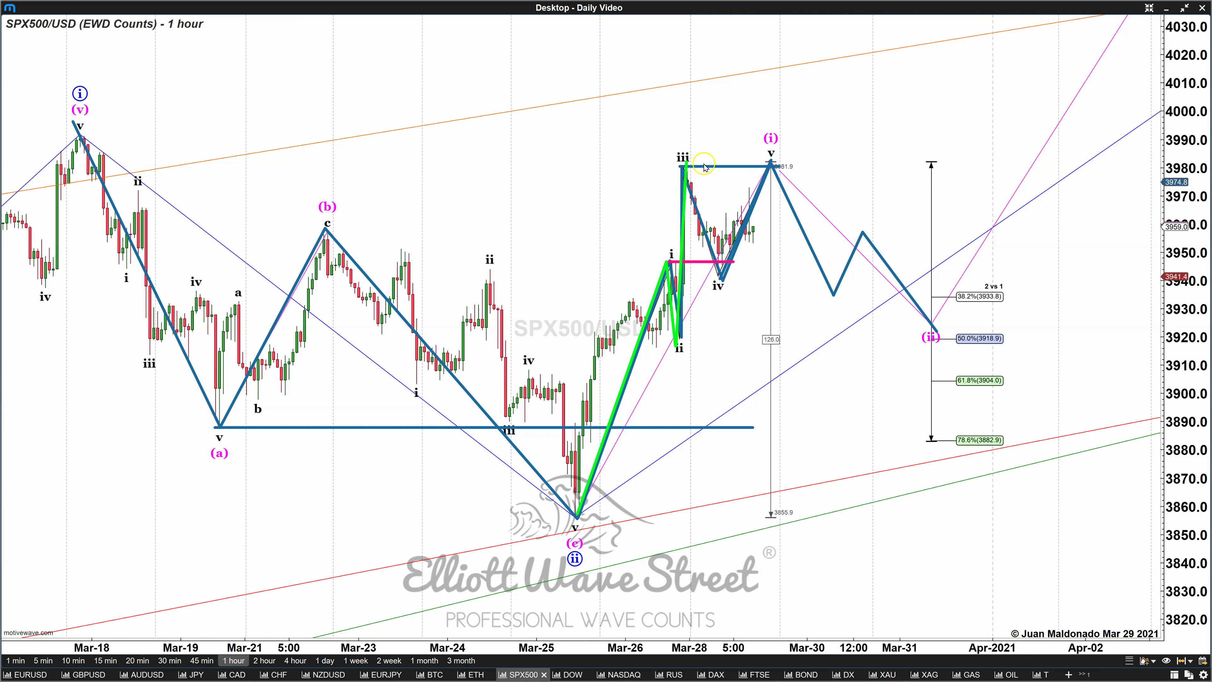
pyautogui.moveTo(690, 165); pyautogui.dragTo(744, 360)
pyautogui.moveTo(672, 343); pyautogui.dragTo(757, 342)
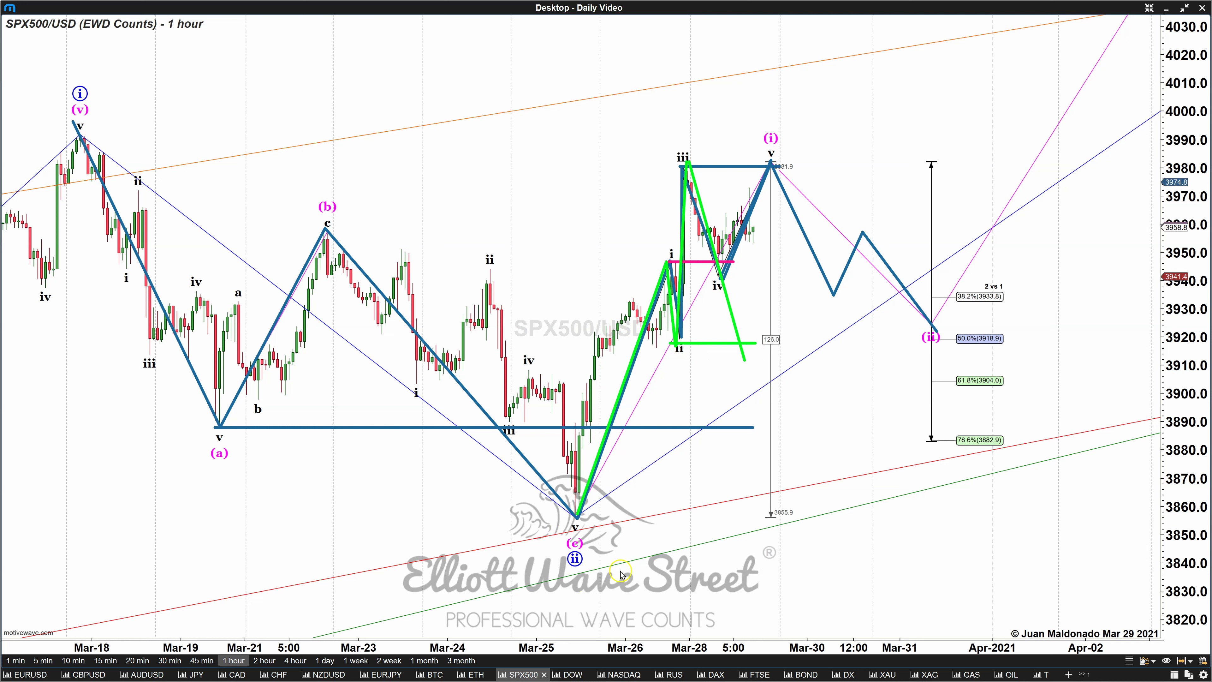
pyautogui.moveTo(67, 136); pyautogui.dragTo(1121, 136)
pyautogui.moveTo(249, 488); pyautogui.dragTo(1209, 488)
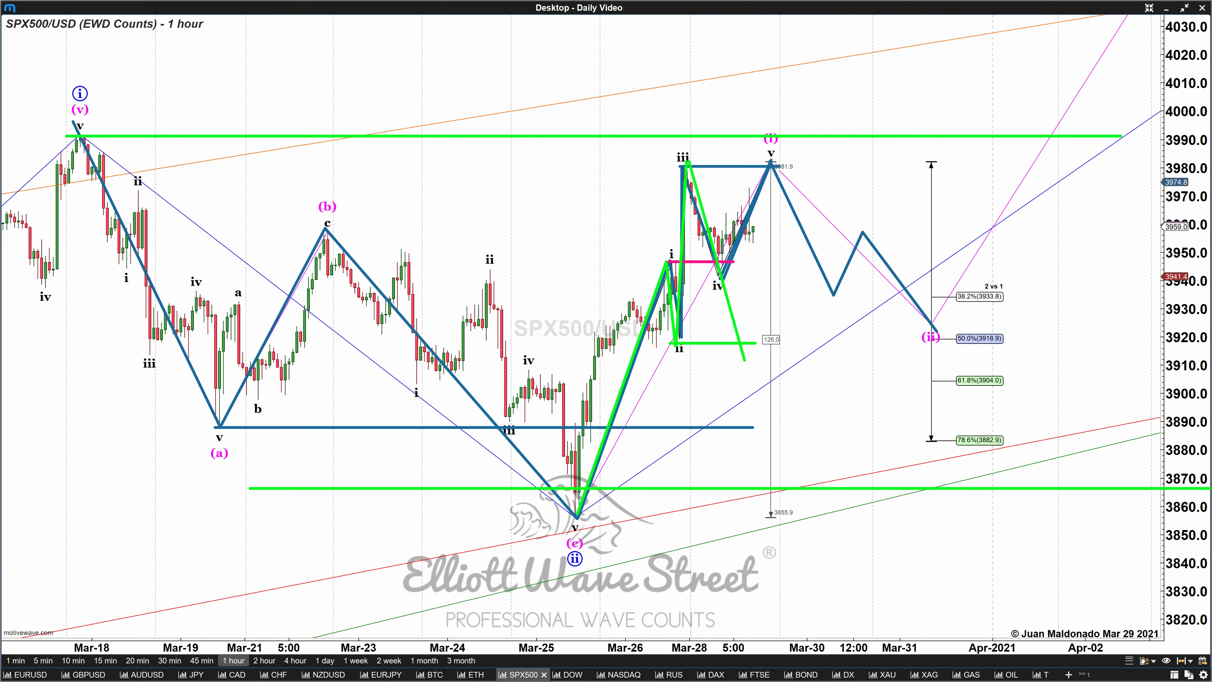
# Step: Draw a black trend line to the Mar-25 low and a level near 3873, then erase all drawings
pyautogui.moveTo(58, 117)
pyautogui.mouseDown()
pyautogui.moveTo(578, 493)
pyautogui.moveTo(719, 254)
pyautogui.moveTo(689, 167)
pyautogui.moveTo(866, 492)
pyautogui.mouseUp()
pyautogui.moveTo(426, 471); pyautogui.dragTo(1060, 471)
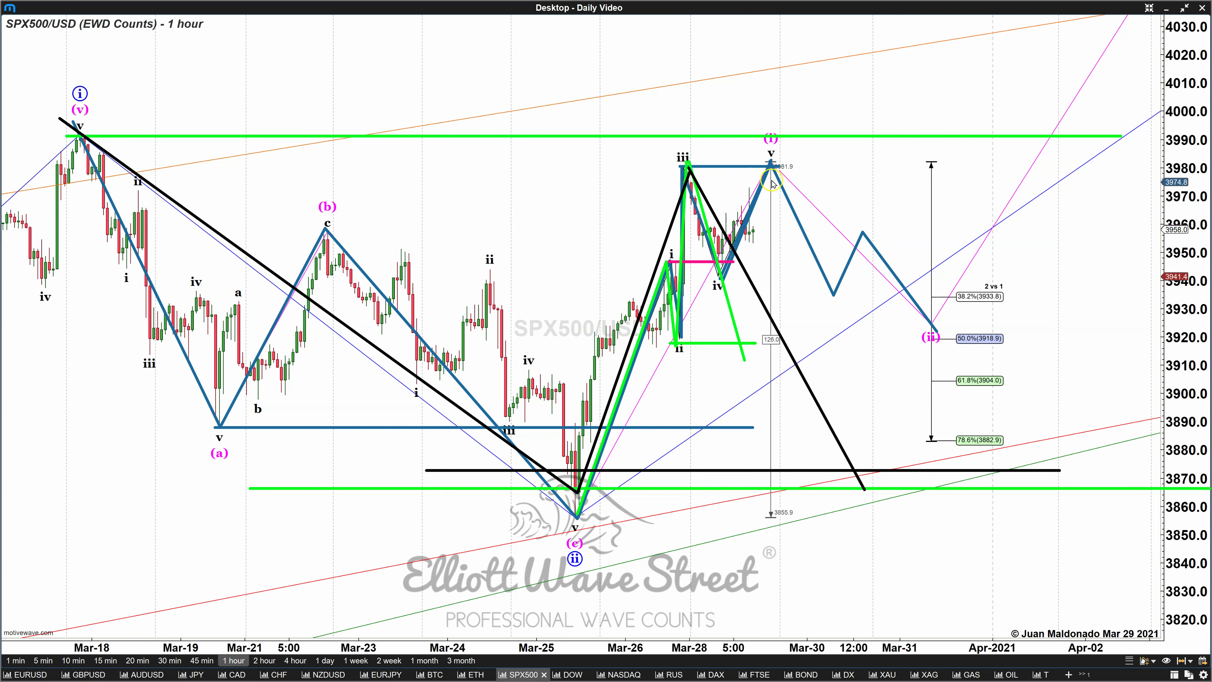
pyautogui.click(757, 154)
pyautogui.press('Escape')
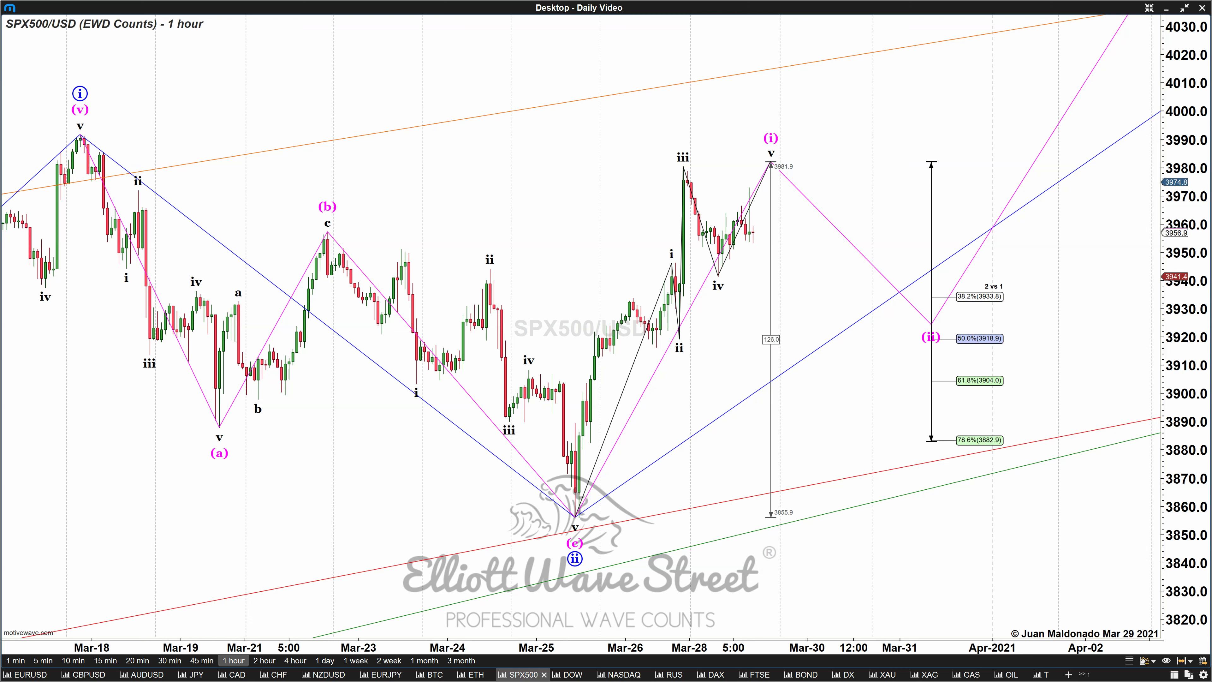
# Step: Open the Elliott Wave Street Membership pricing in a new maximized tab, then return to the Zoom registration tab
pyautogui.hotkey('alt', 'Tab')
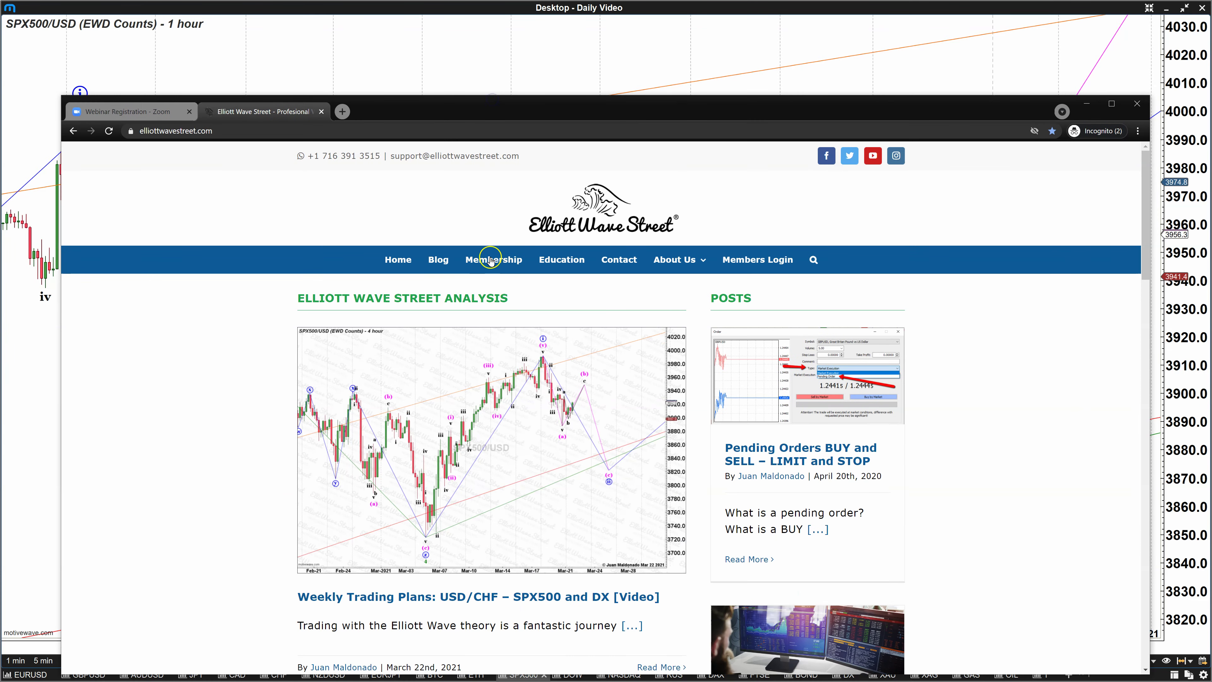
pyautogui.click(491, 260)
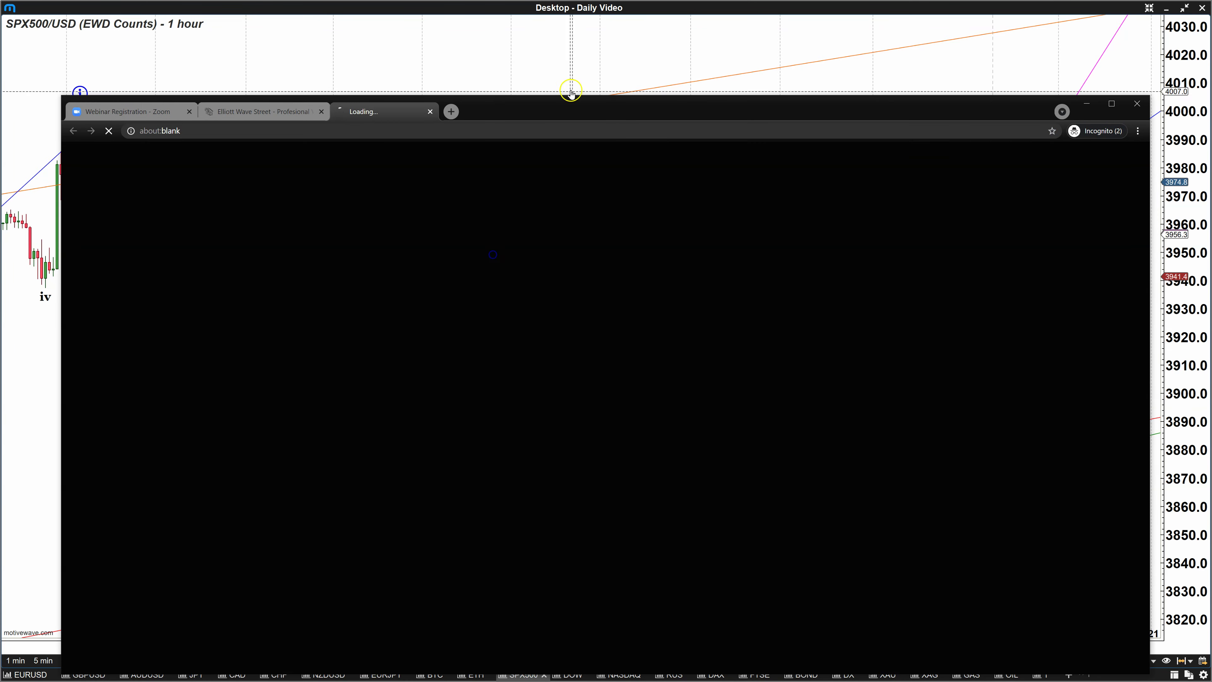
pyautogui.doubleClick(568, 105)
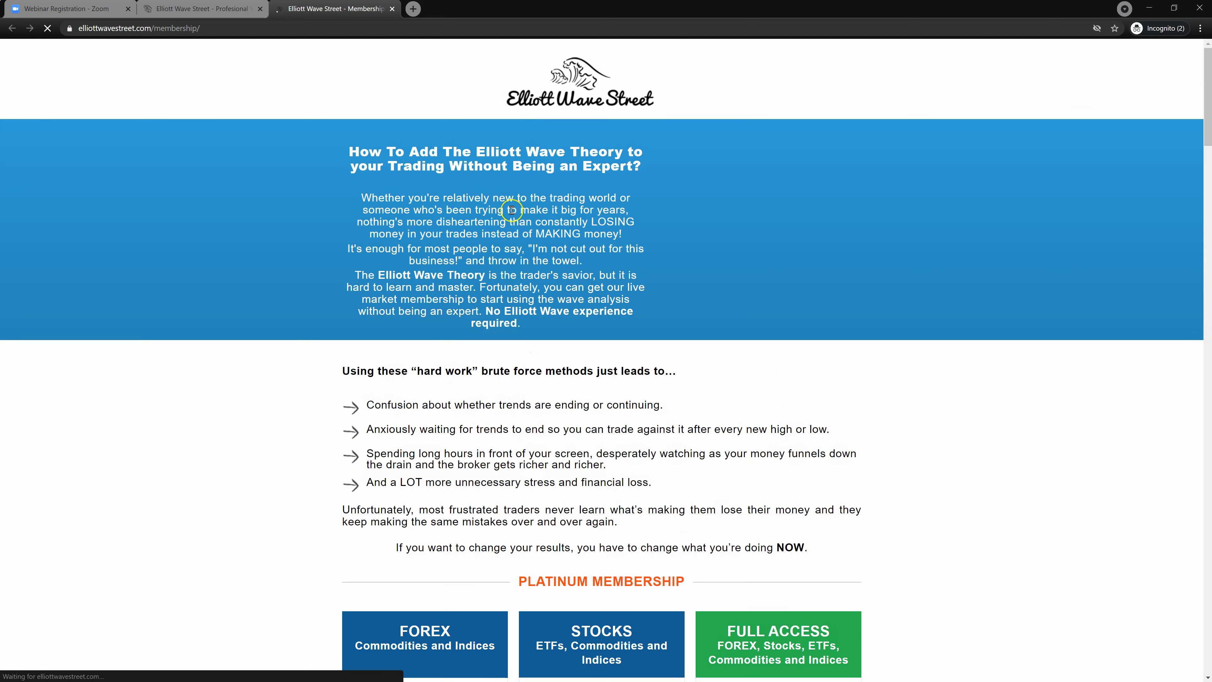
pyautogui.scroll(-5, 217, 378)
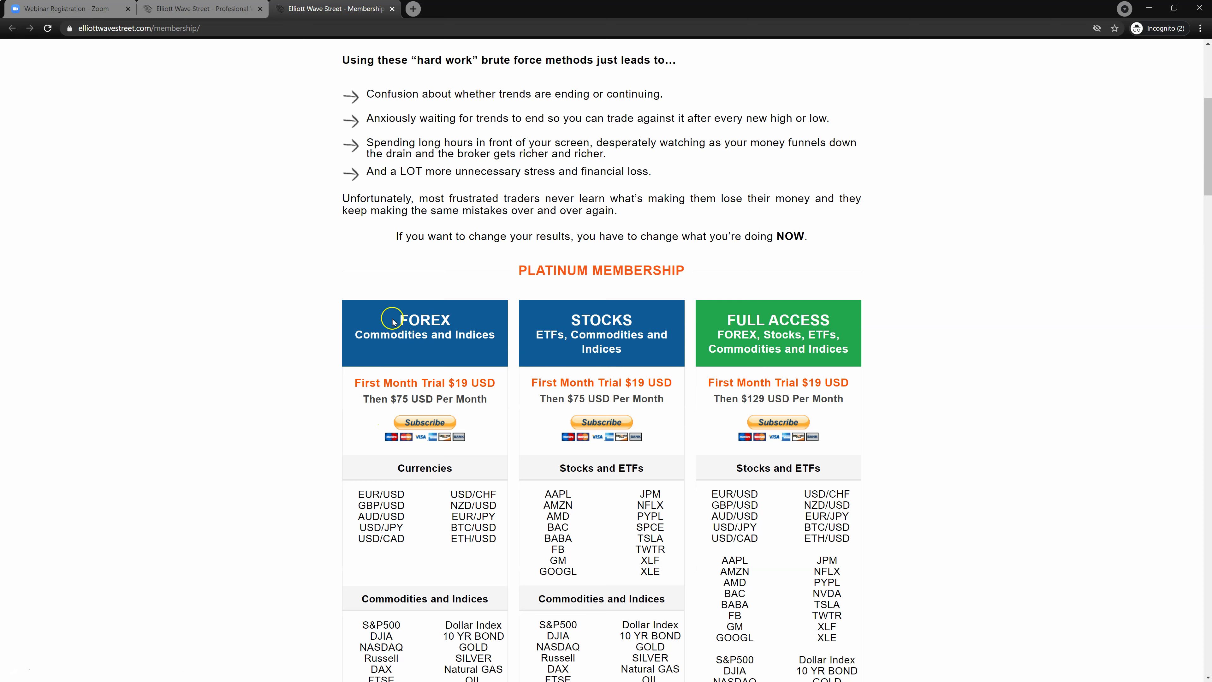
pyautogui.click(74, 10)
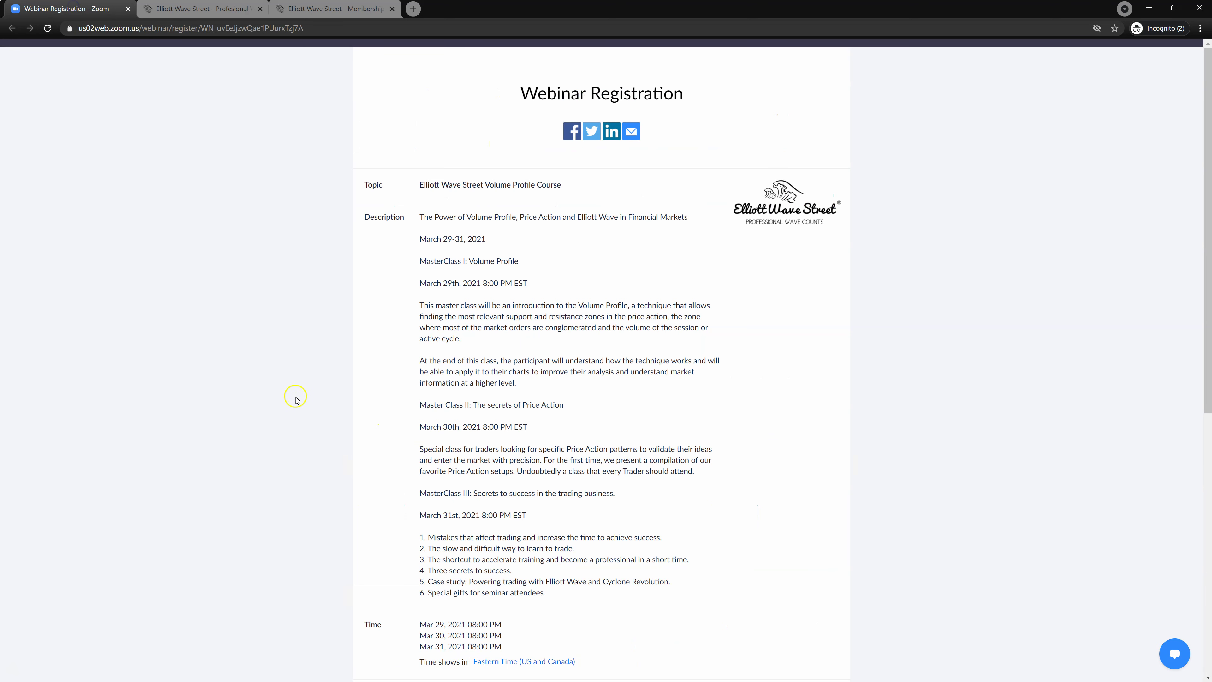